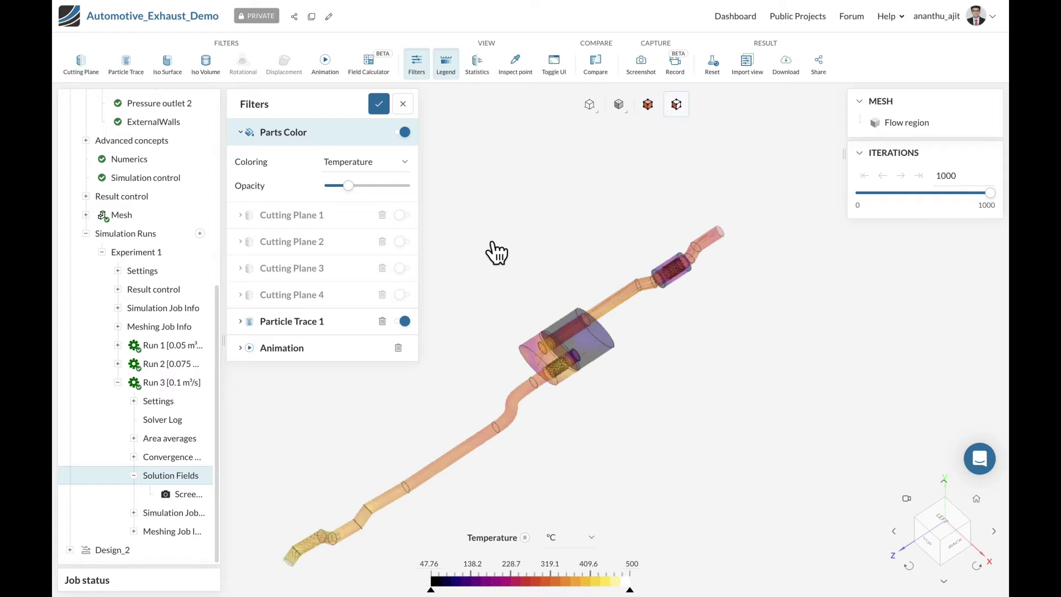
drag(497, 253, 476, 305)
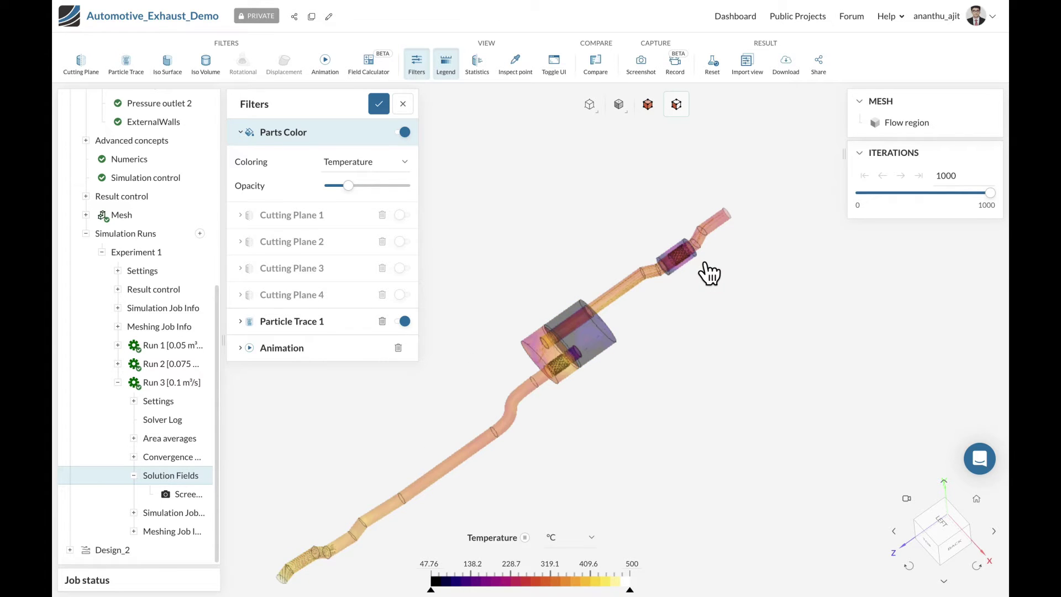
scroll(710, 273, down, 3)
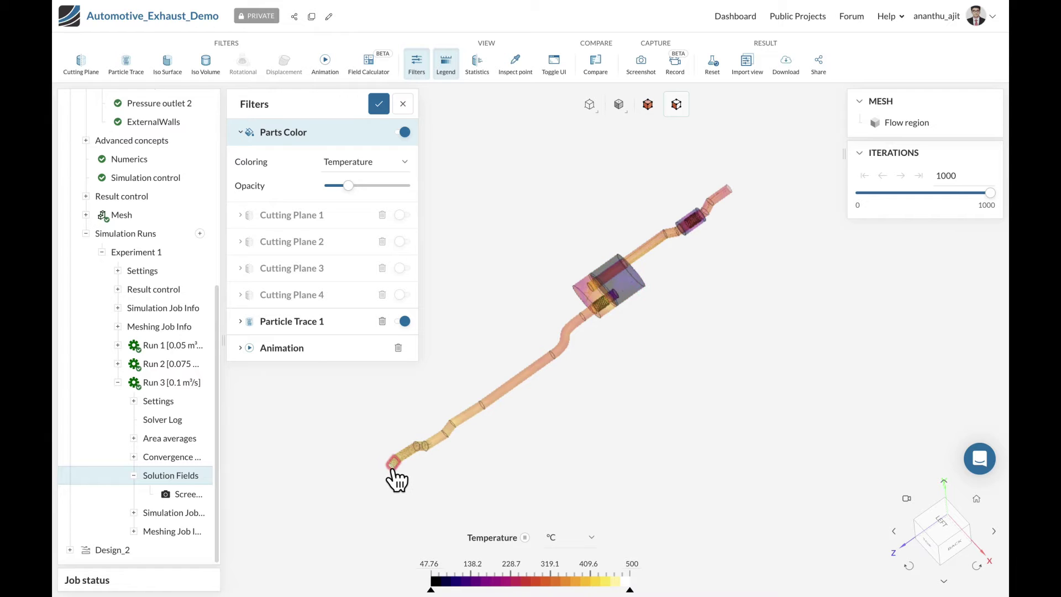
scroll(394, 470, up, 2)
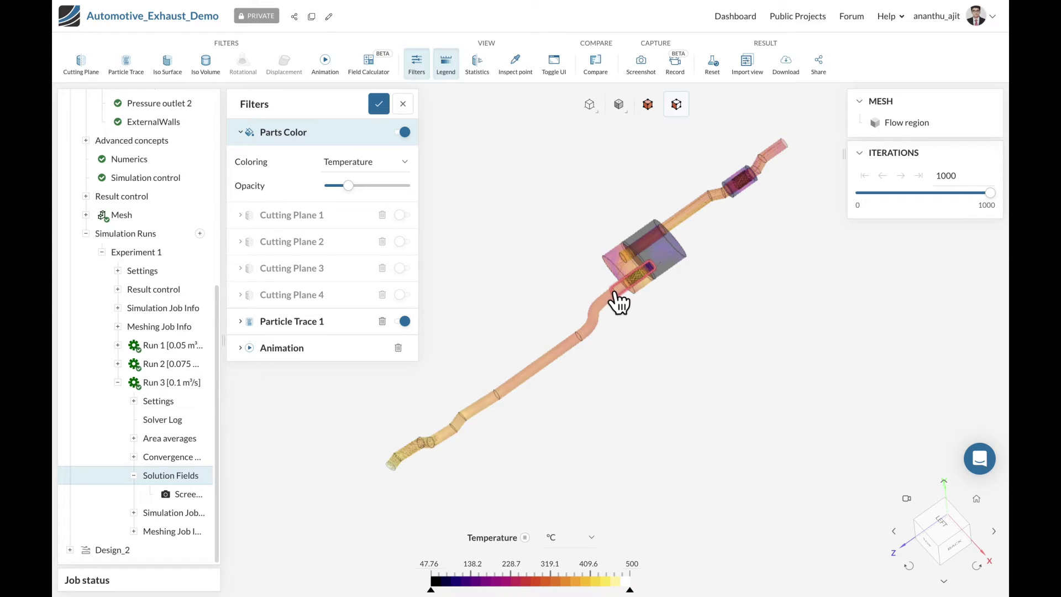
drag(590, 324, 610, 271)
scroll(611, 271, up, 5)
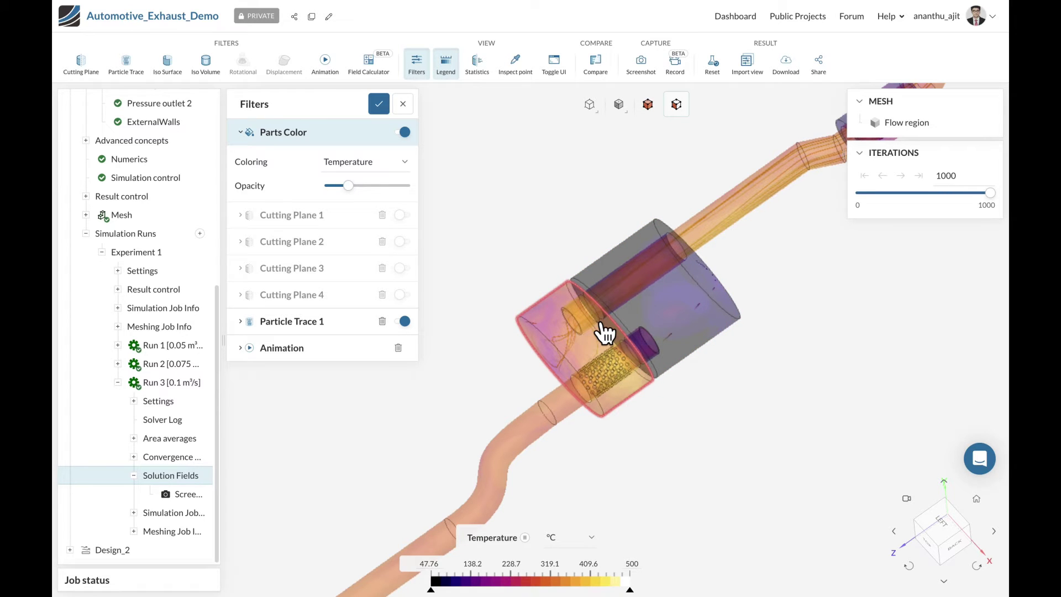
scroll(543, 358, down, 5)
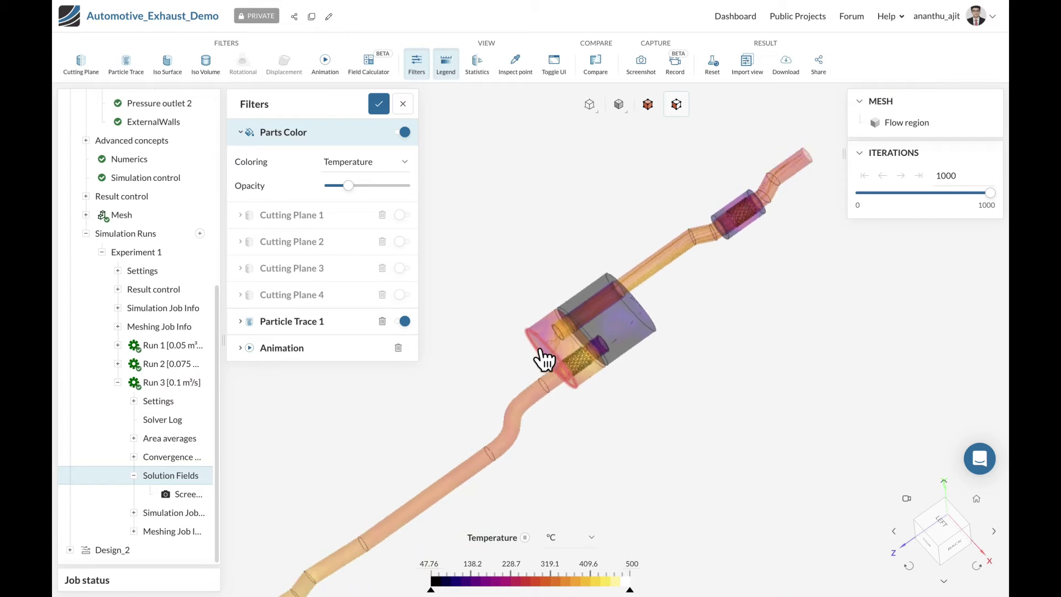
scroll(543, 358, down, 1)
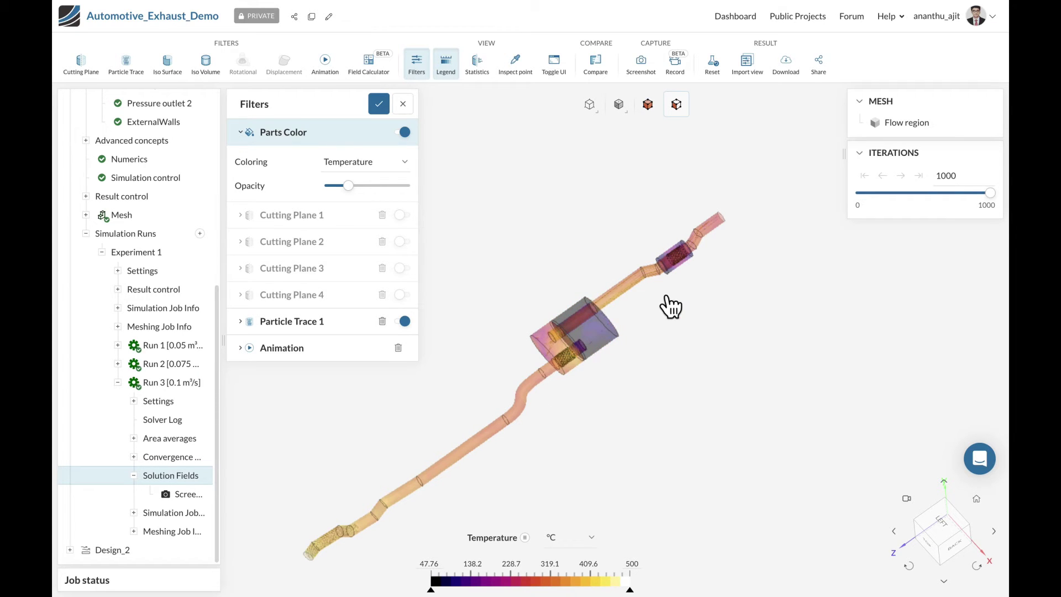
- Turn on Cutting Plane 2 and show its temperature statistics: 463.7 °C max, 441.8 °C average, 294.3 °C min
click(401, 242)
scroll(564, 372, up, 5)
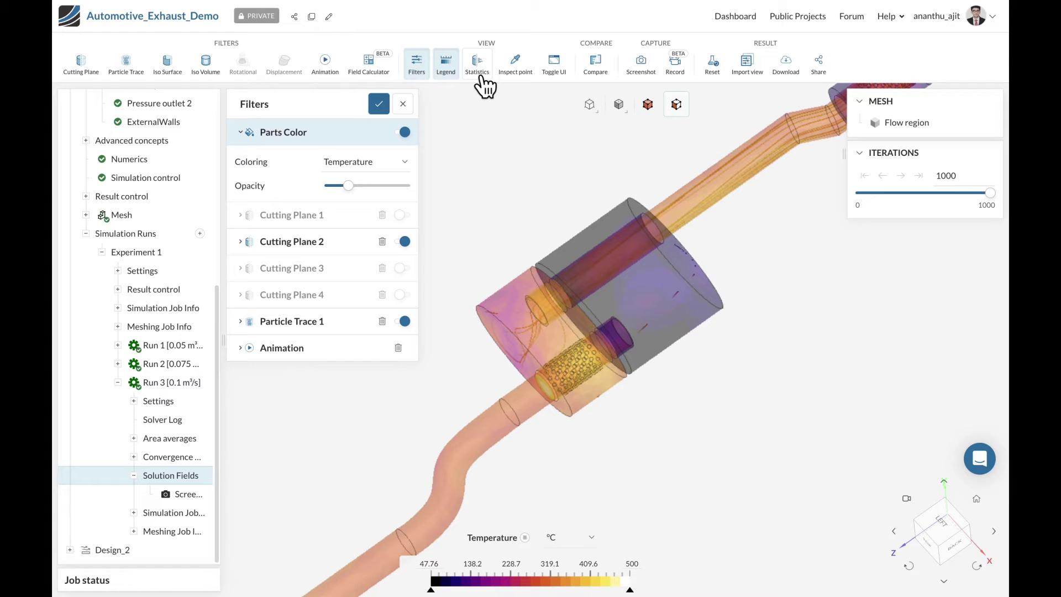
click(309, 242)
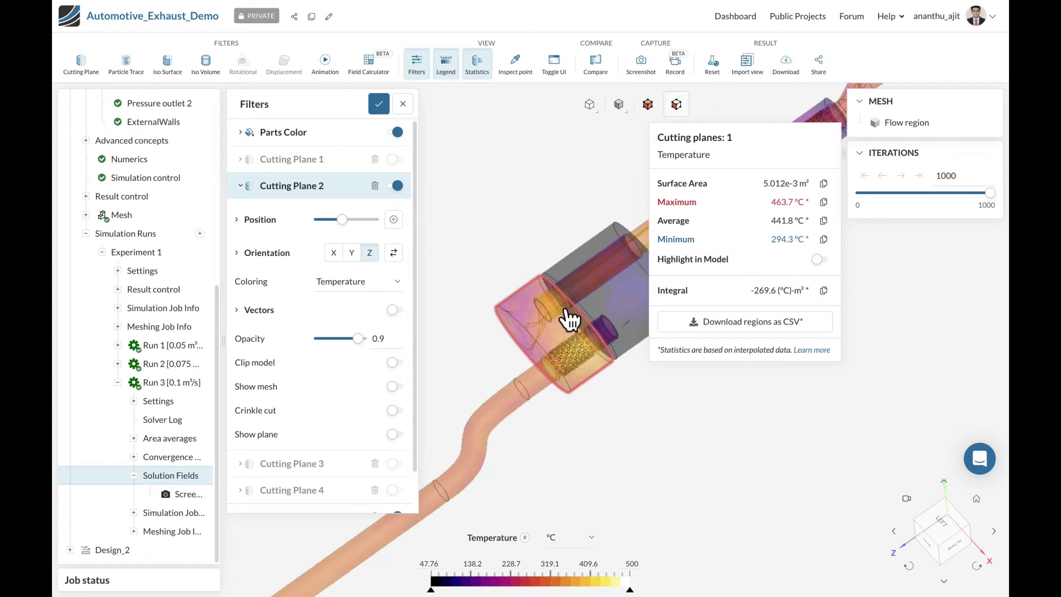
drag(569, 319, 568, 315)
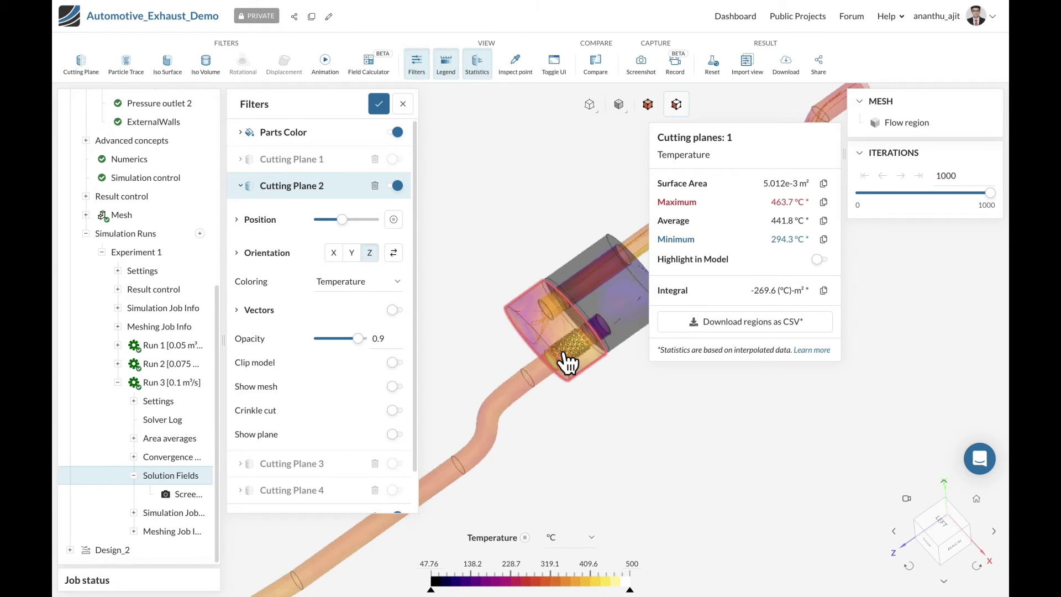
scroll(542, 365, down, 4)
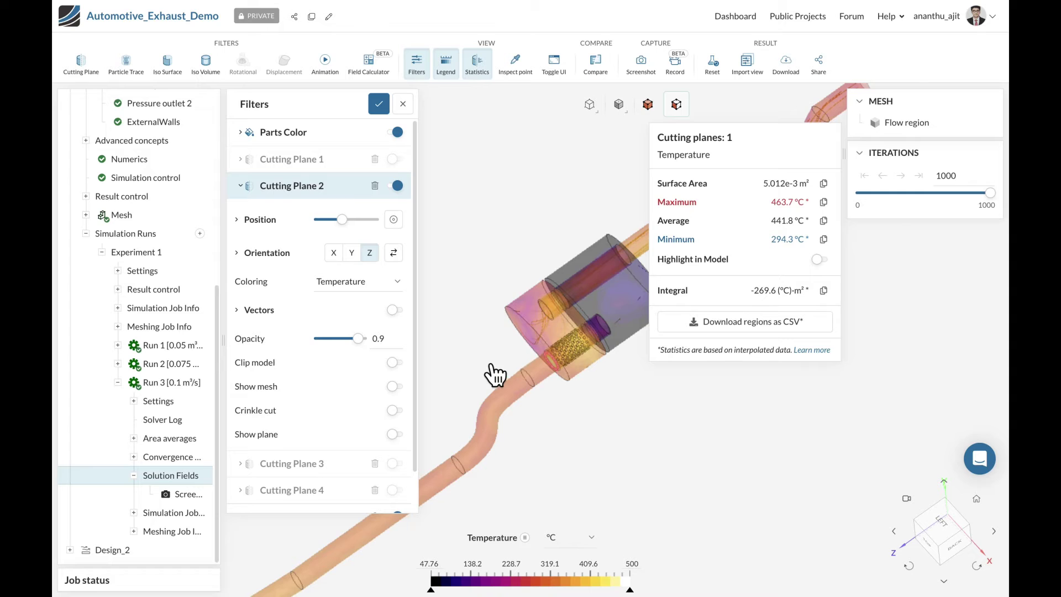
- Swap to Cutting Plane 3 and view its statistics: 423.3 °C max, 408.1 °C average, 282.1 °C min
click(321, 188)
click(403, 213)
click(302, 216)
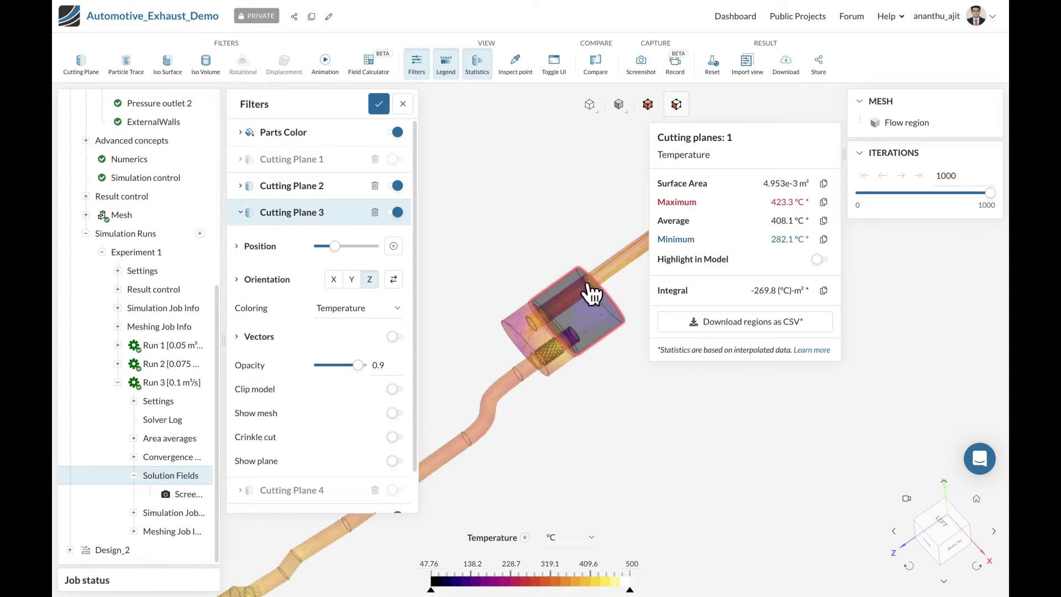
scroll(505, 318, down, 5)
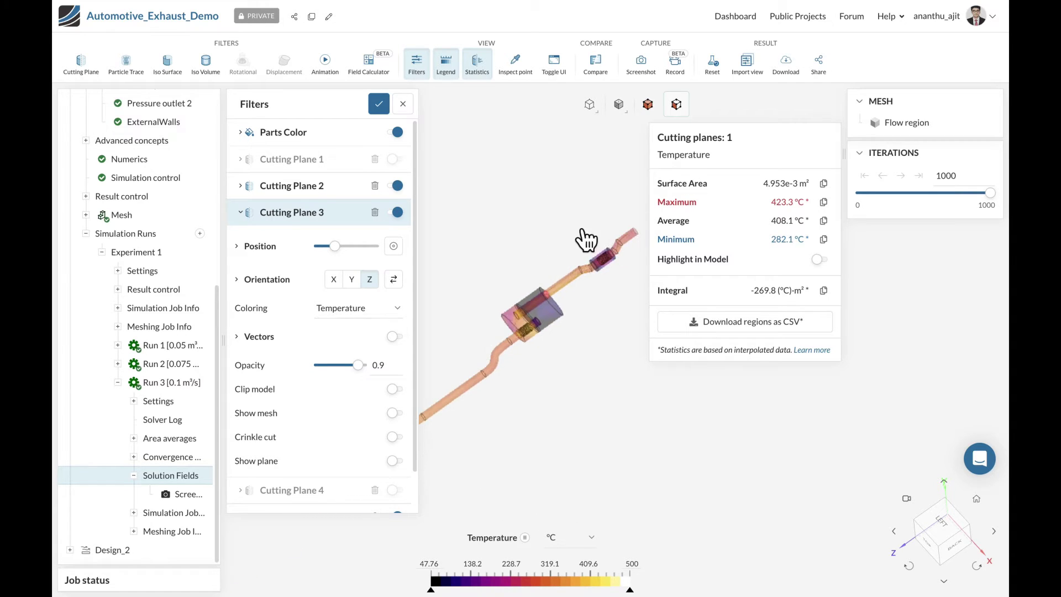
drag(585, 237, 607, 218)
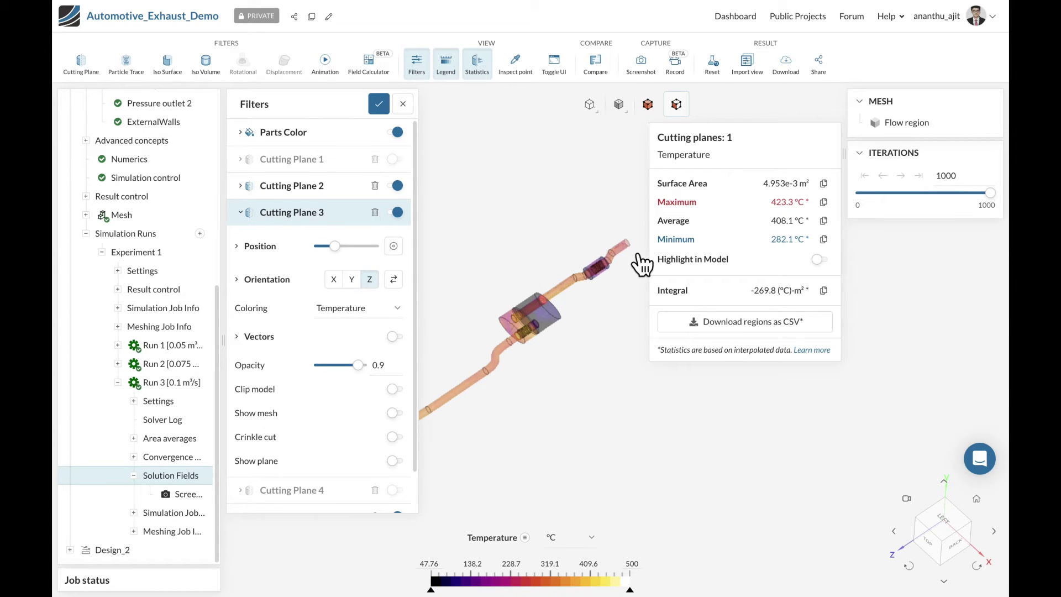
- Enable Cutting Plane 1 to show 0–25 m/s velocity magnitude arrows, viewed up close inside the muffler
click(312, 217)
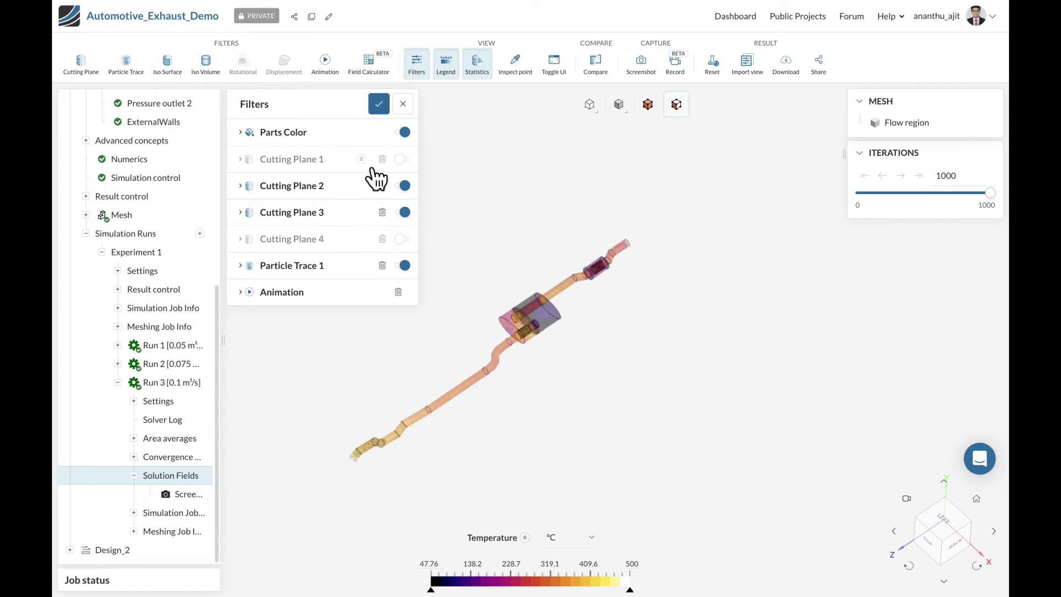
click(402, 160)
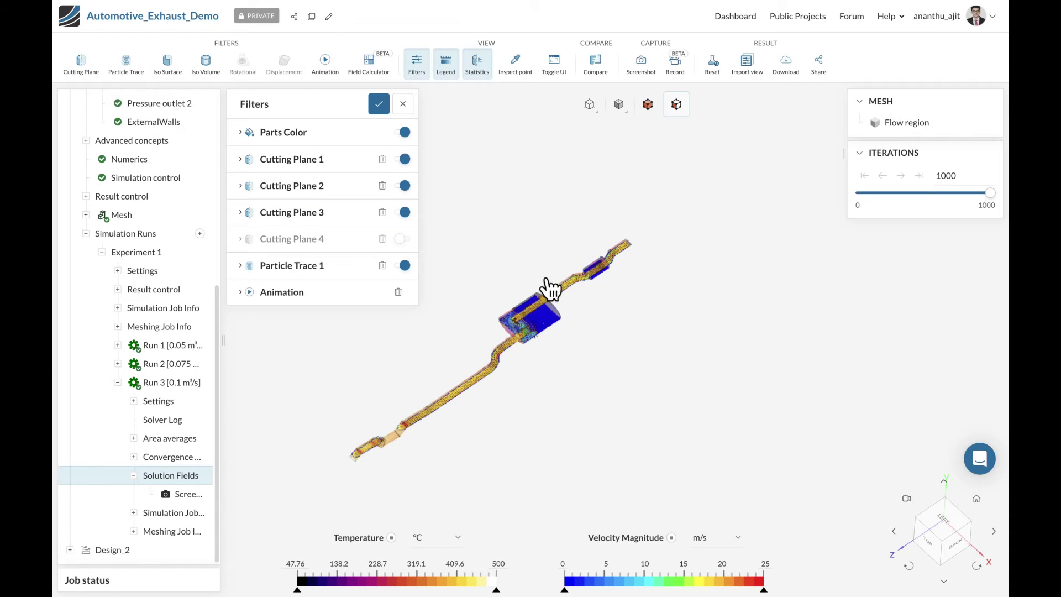
scroll(525, 346, up, 2)
scroll(525, 346, up, 5)
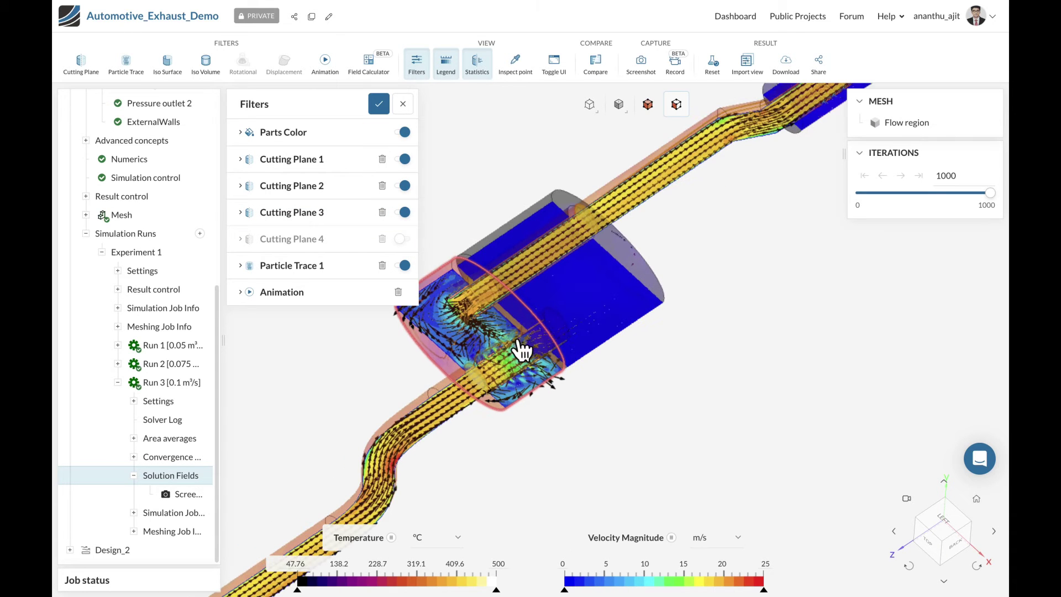
scroll(507, 362, up, 4)
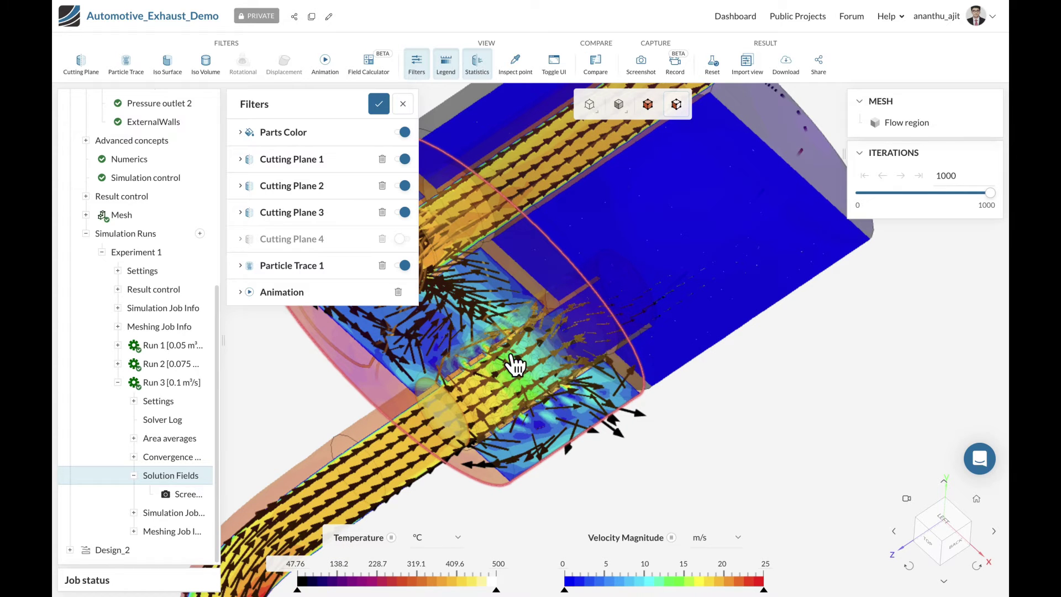
scroll(608, 362, up, 5)
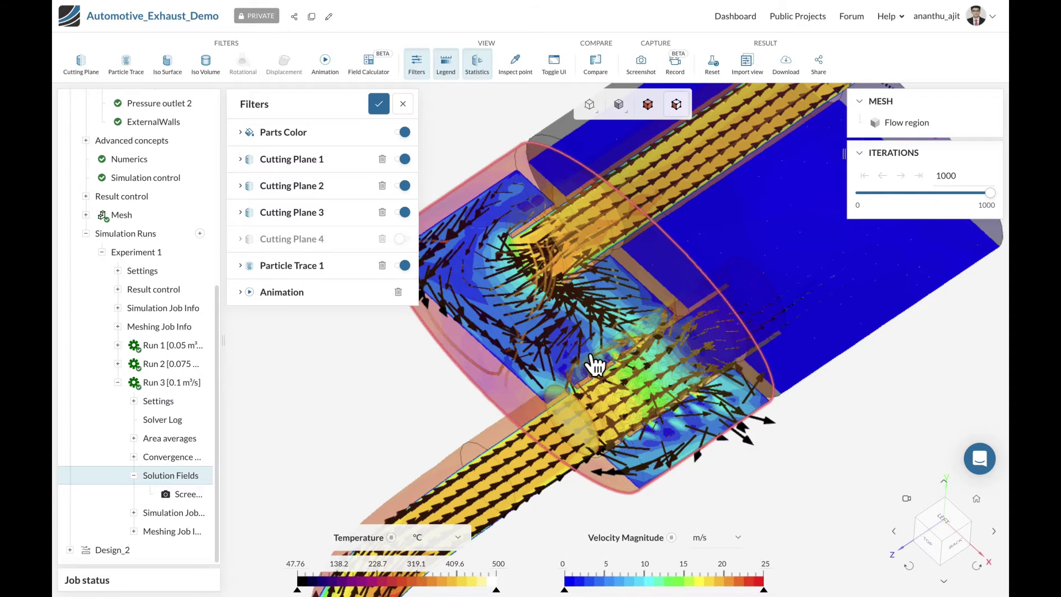
drag(758, 265, 696, 282)
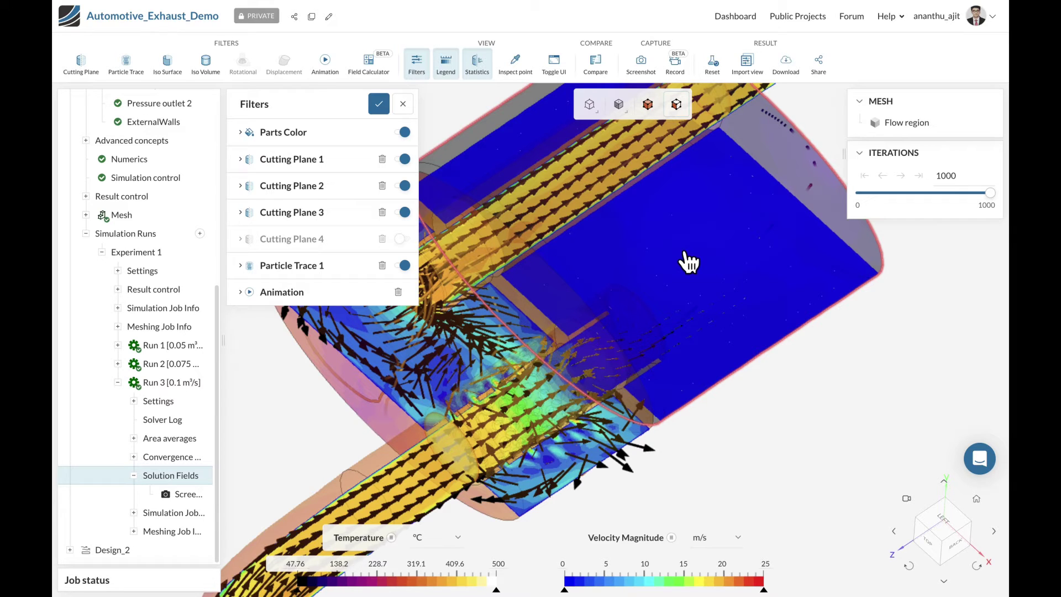
click(602, 78)
mouse_move(640, 91)
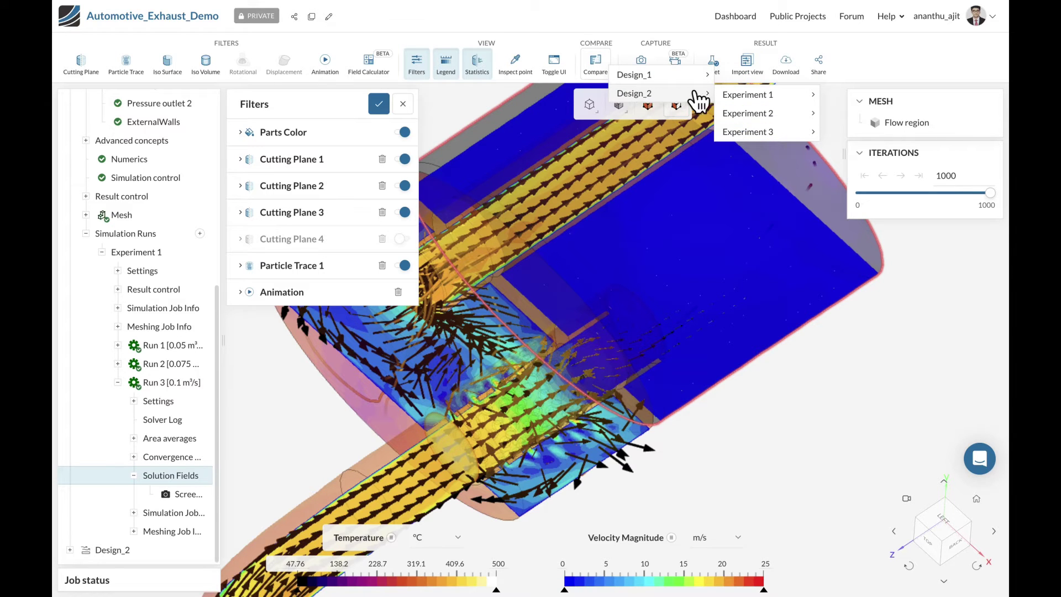
mouse_move(725, 102)
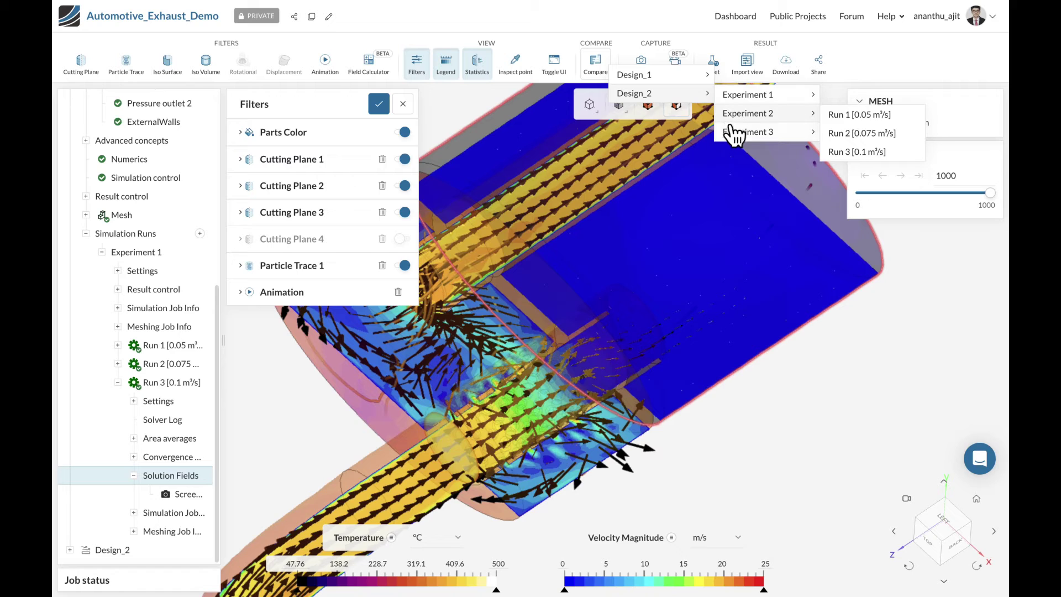
mouse_move(735, 132)
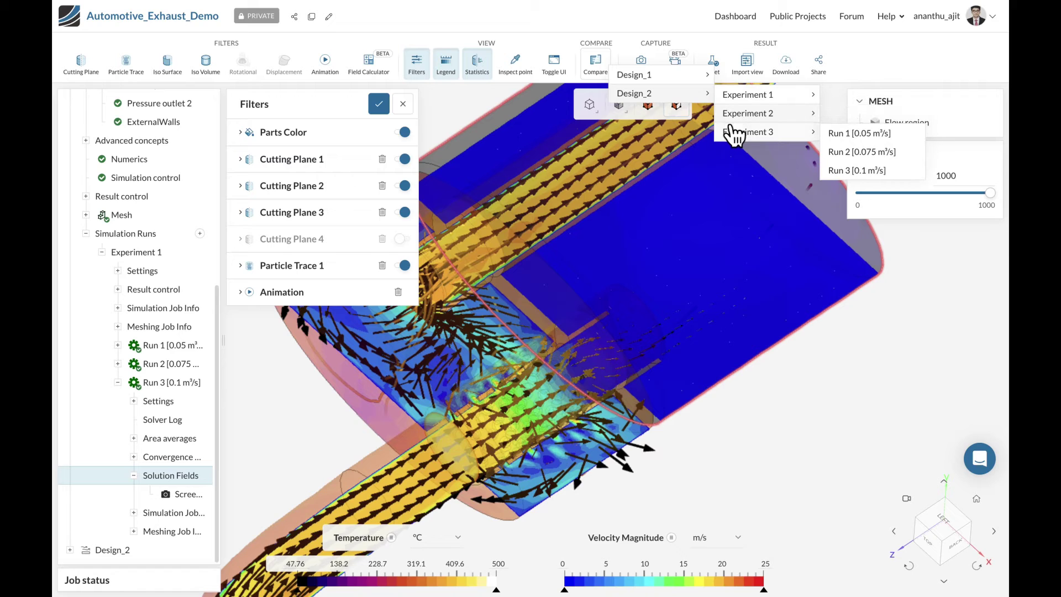
click(835, 172)
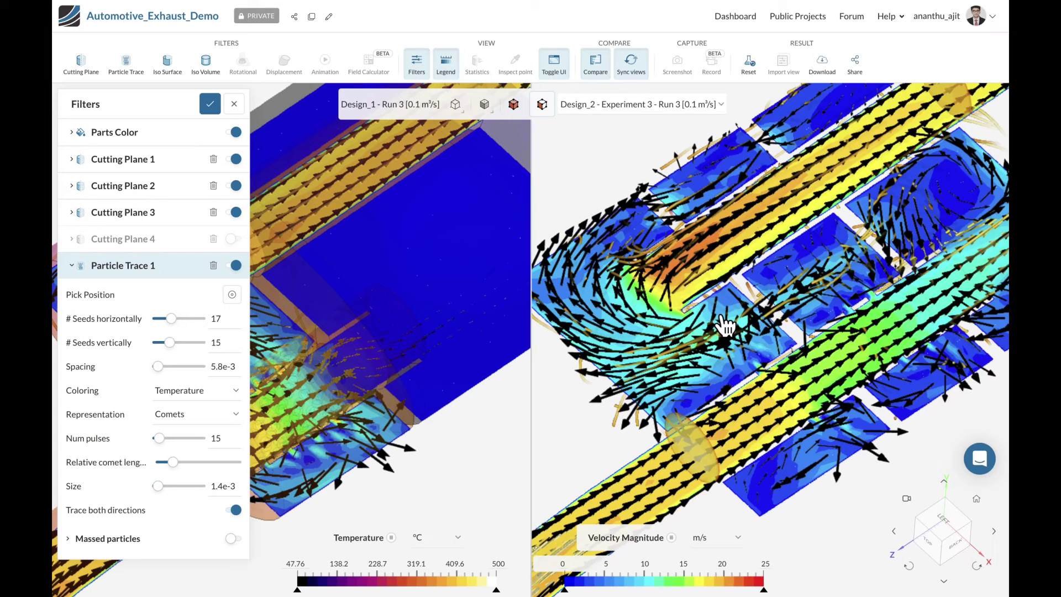
drag(724, 326, 683, 345)
scroll(682, 347, down, 5)
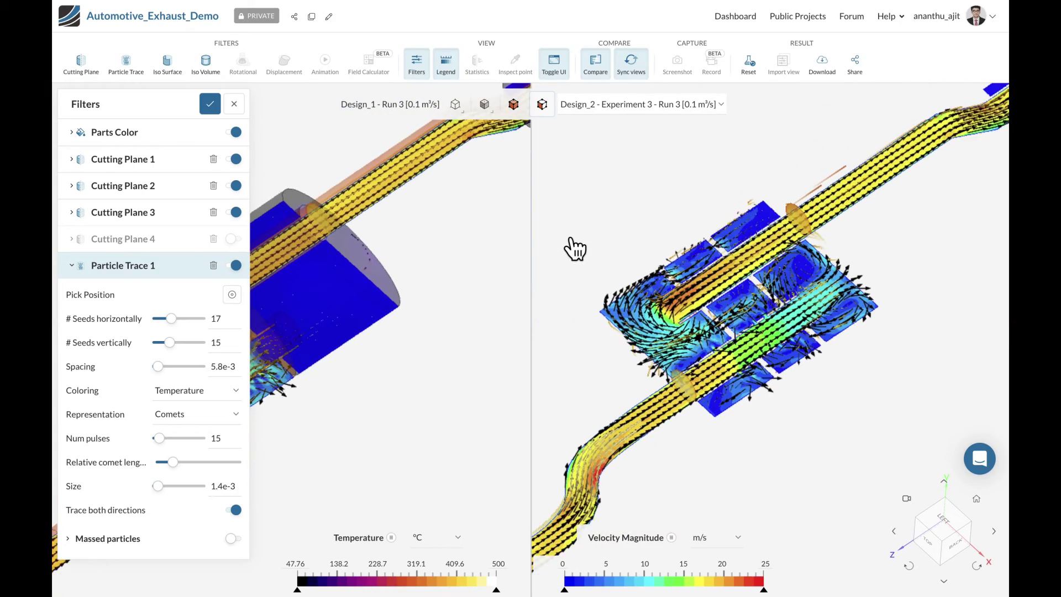
drag(595, 248, 655, 247)
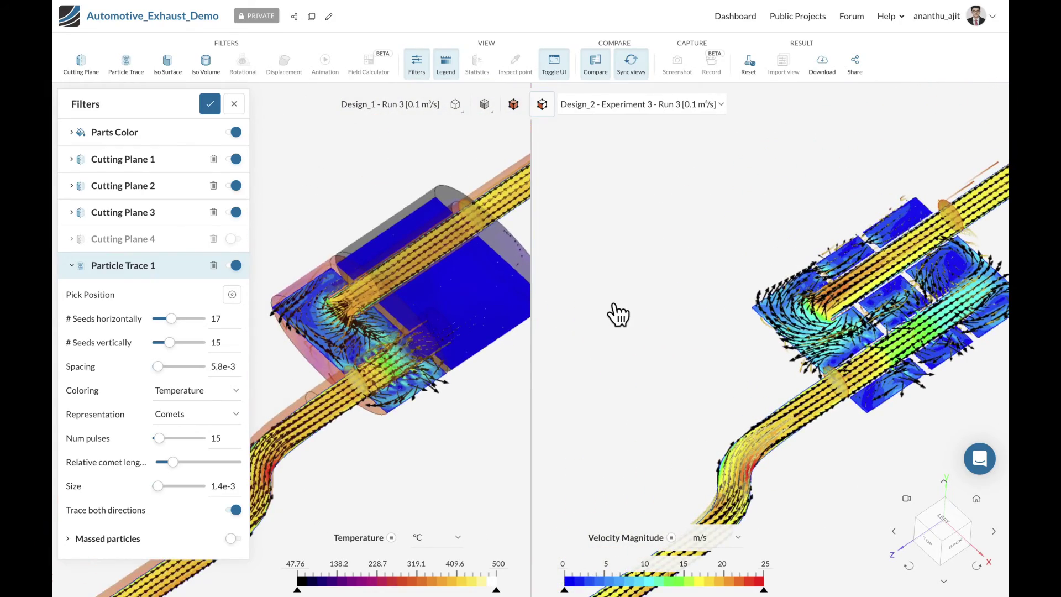
mouse_move(616, 313)
mouse_down()
mouse_move(654, 247)
mouse_move(666, 266)
mouse_move(616, 308)
mouse_up()
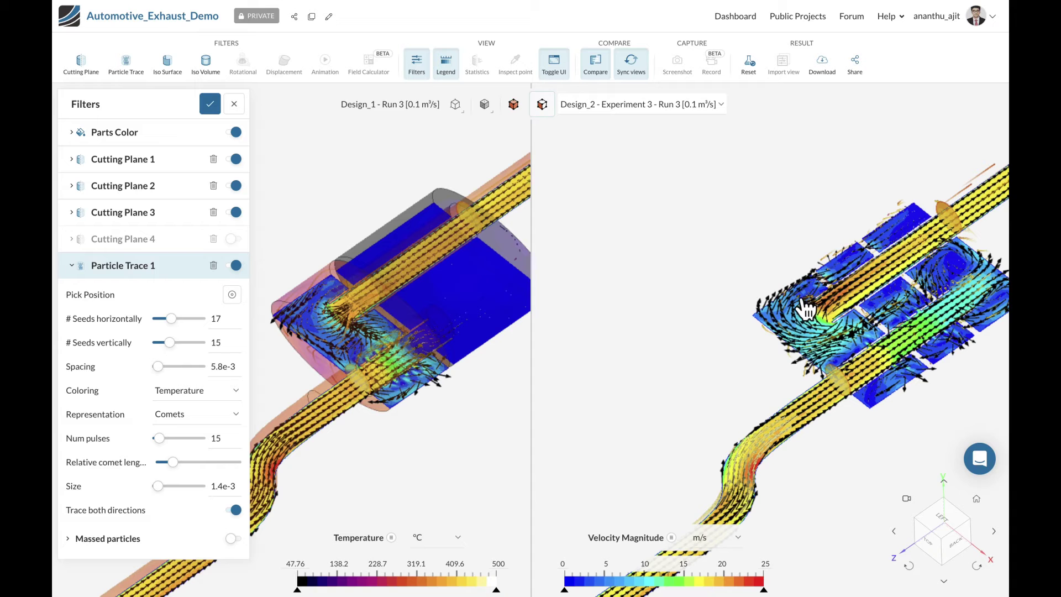
right_drag(701, 256, 663, 262)
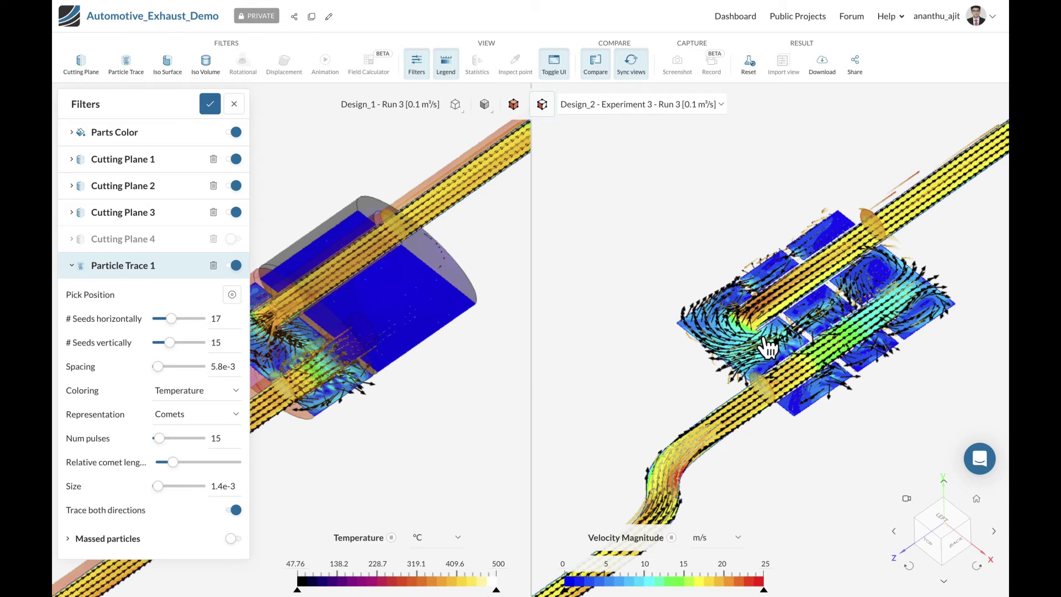
- Switch Cutting Plane 1's colouring to Temperature and zoom around the model
click(97, 267)
click(140, 161)
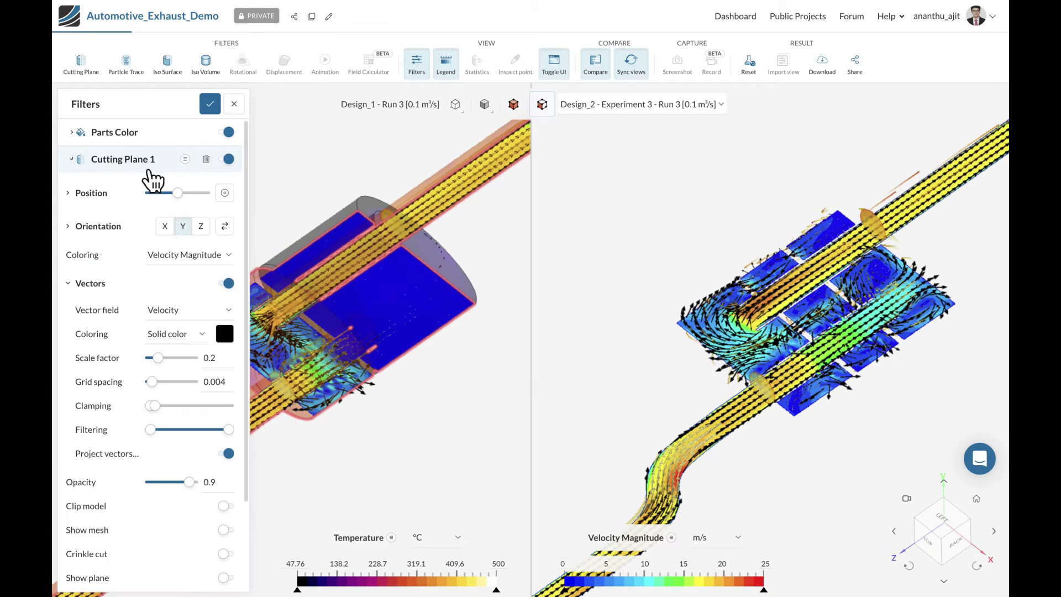
click(181, 255)
click(199, 387)
click(157, 170)
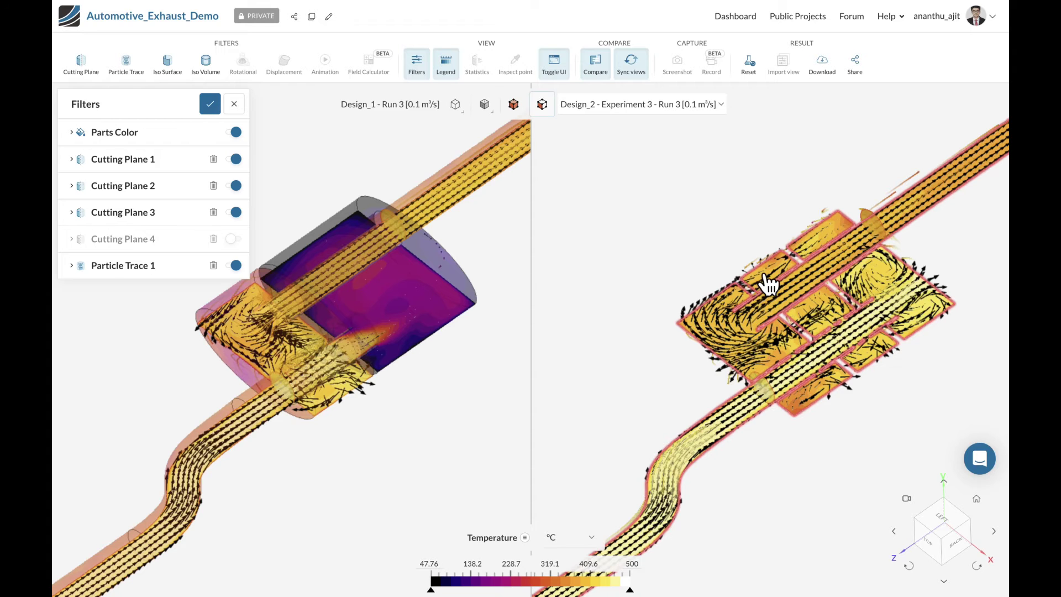
scroll(802, 283, up, 5)
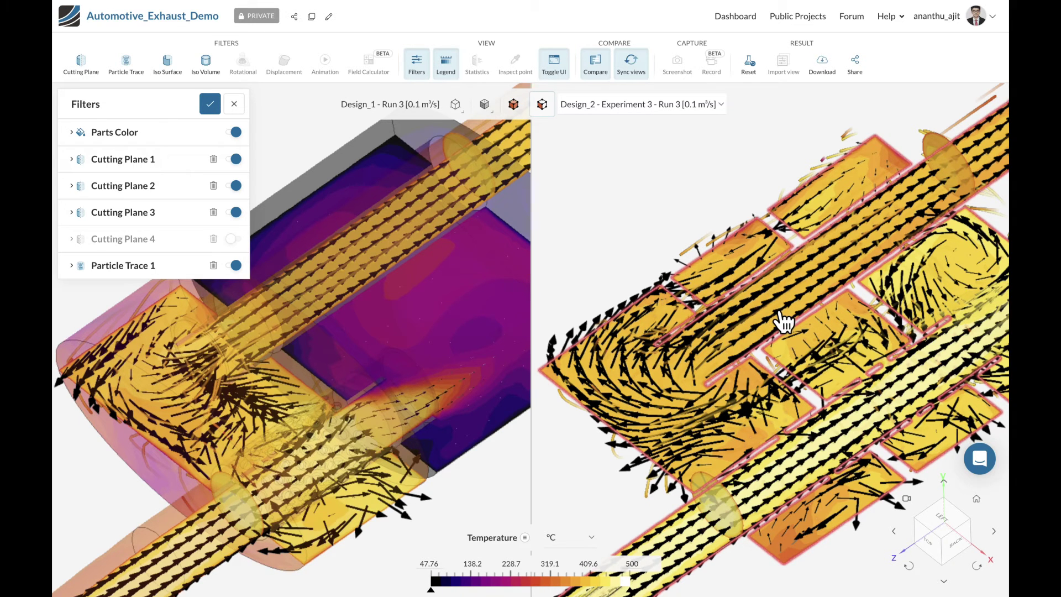
scroll(667, 326, down, 10)
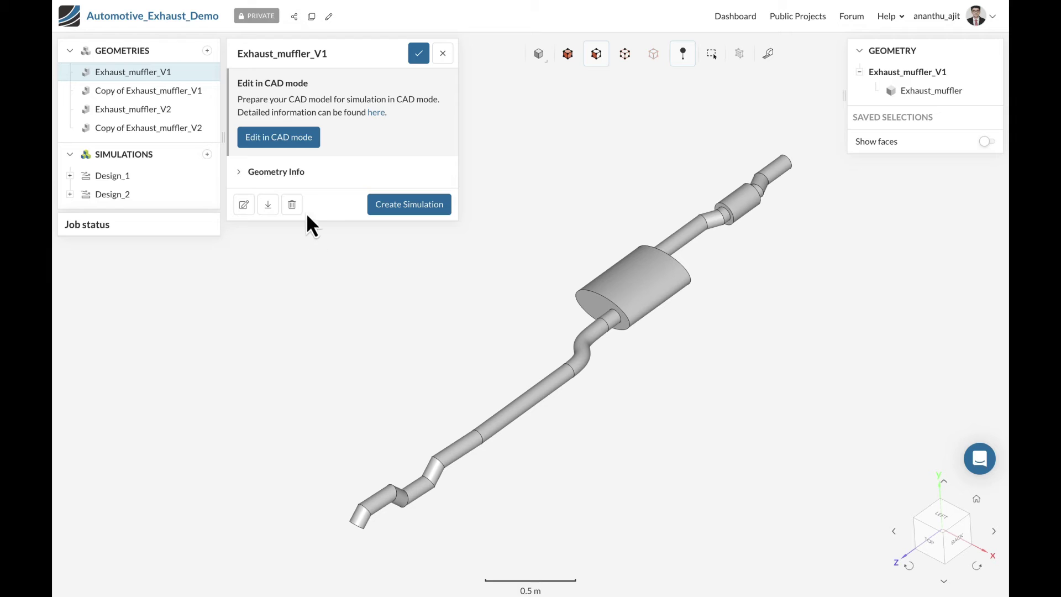
- Check the original geometry's info, then switch to Copy of Exhaust_muffler_V1 with its Flow region body
click(273, 171)
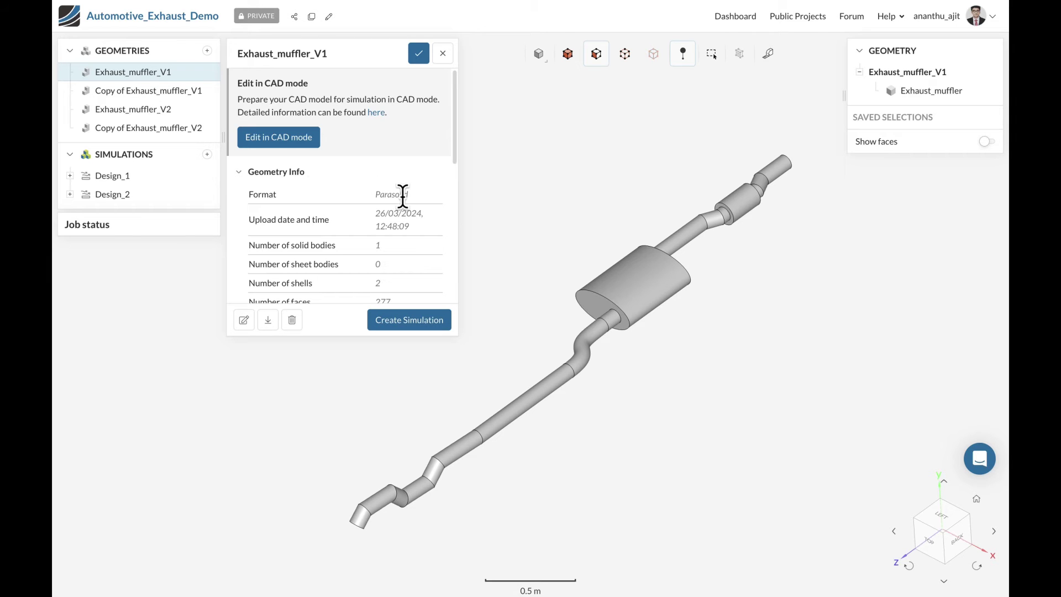
drag(481, 309, 531, 297)
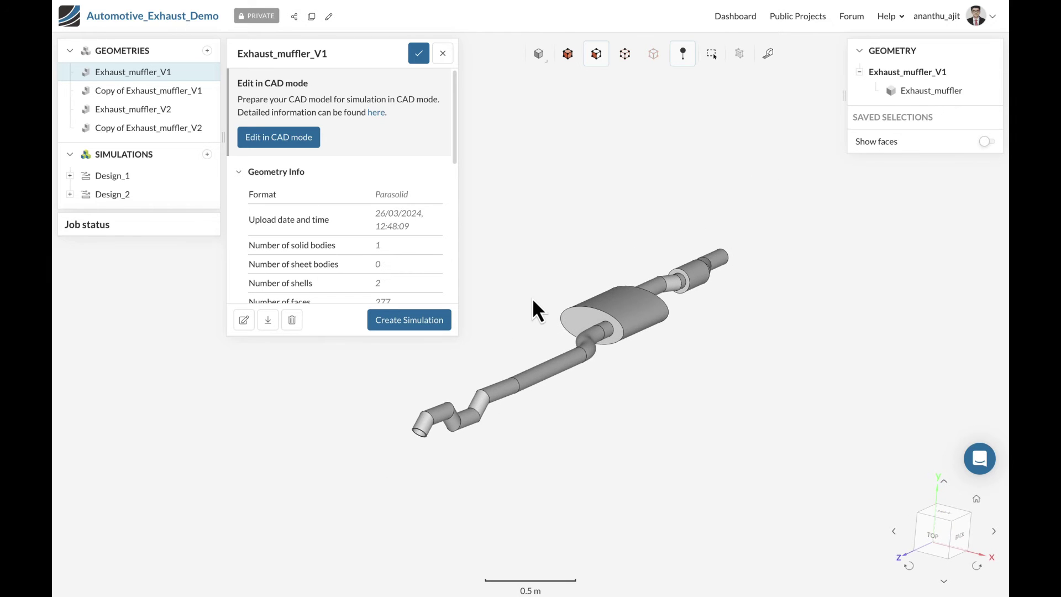
click(172, 92)
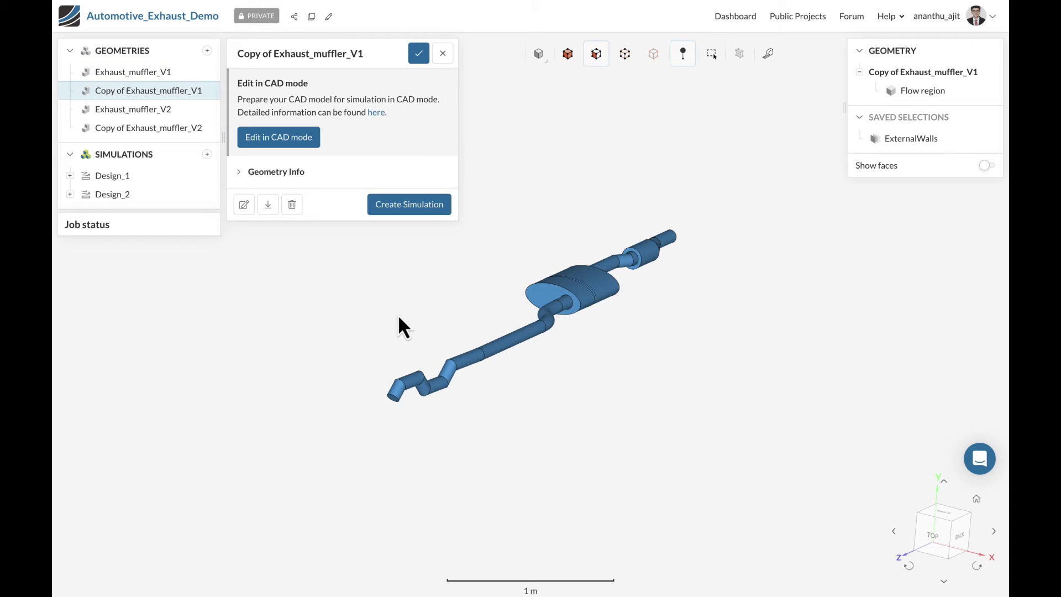
drag(398, 315, 366, 366)
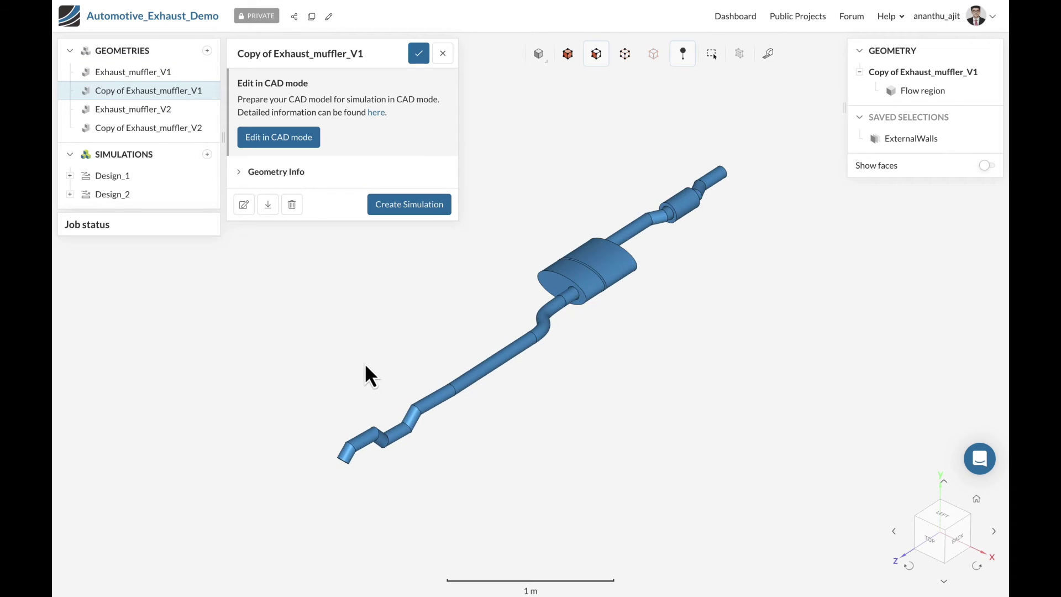
- Create a Conjugate Heat Transfer v2.0 simulation (k-omega SST, steady-state) from Copy of Exhaust_muffler_V1
click(393, 209)
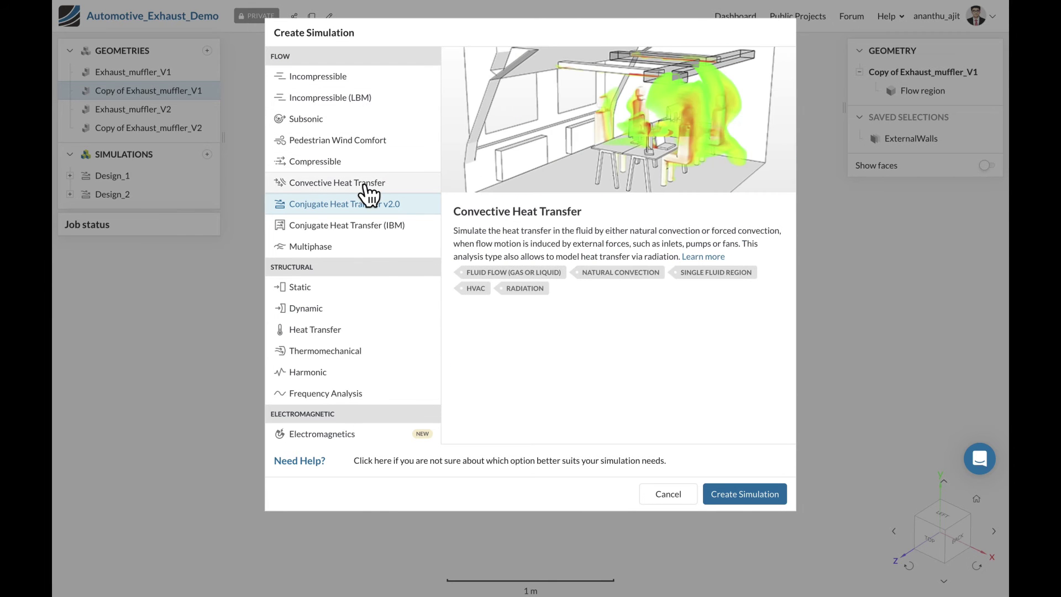
click(341, 78)
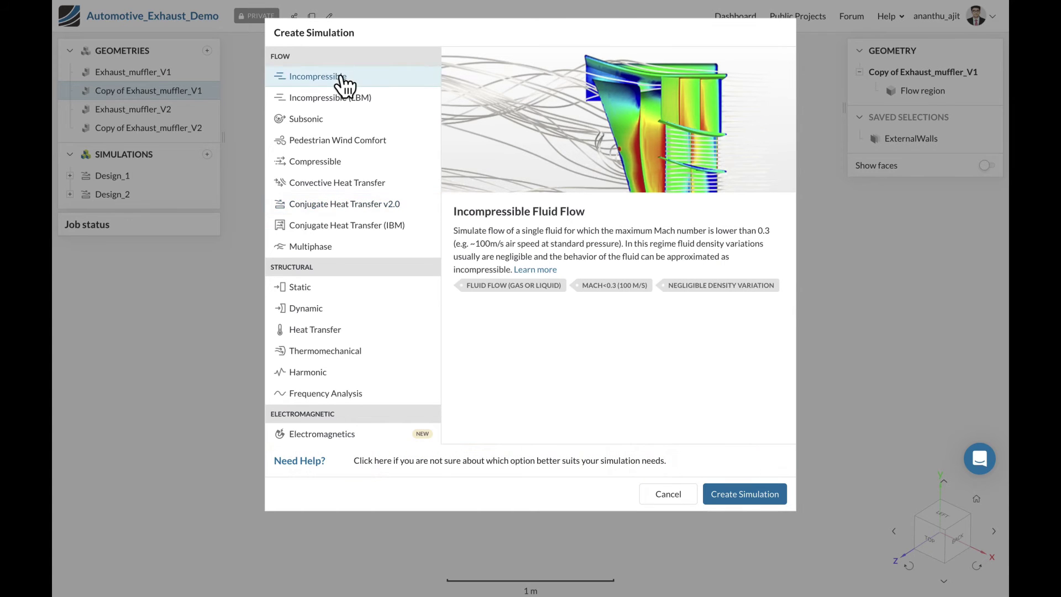
click(376, 206)
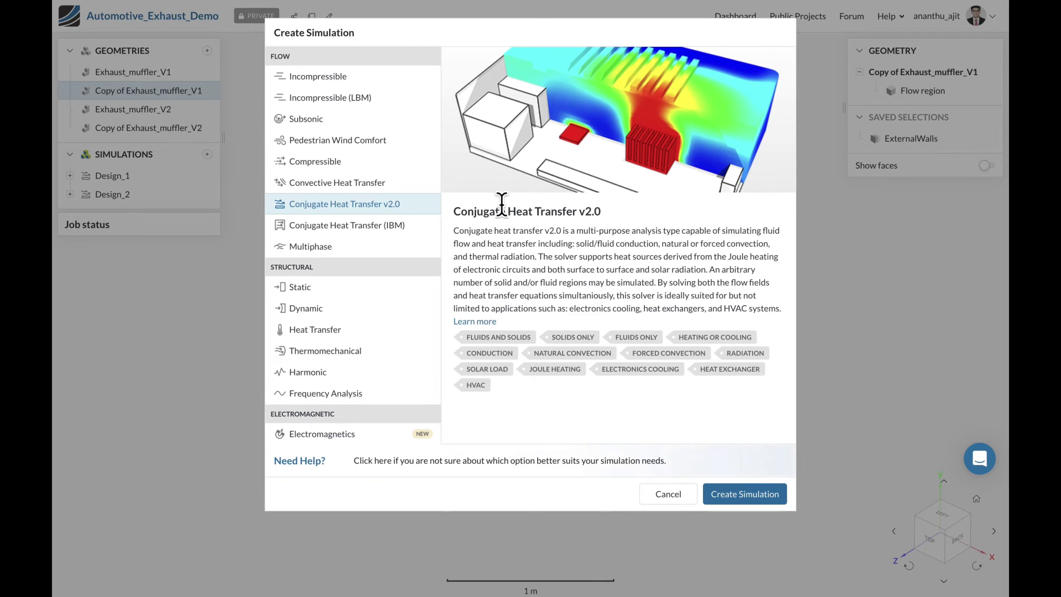
click(724, 494)
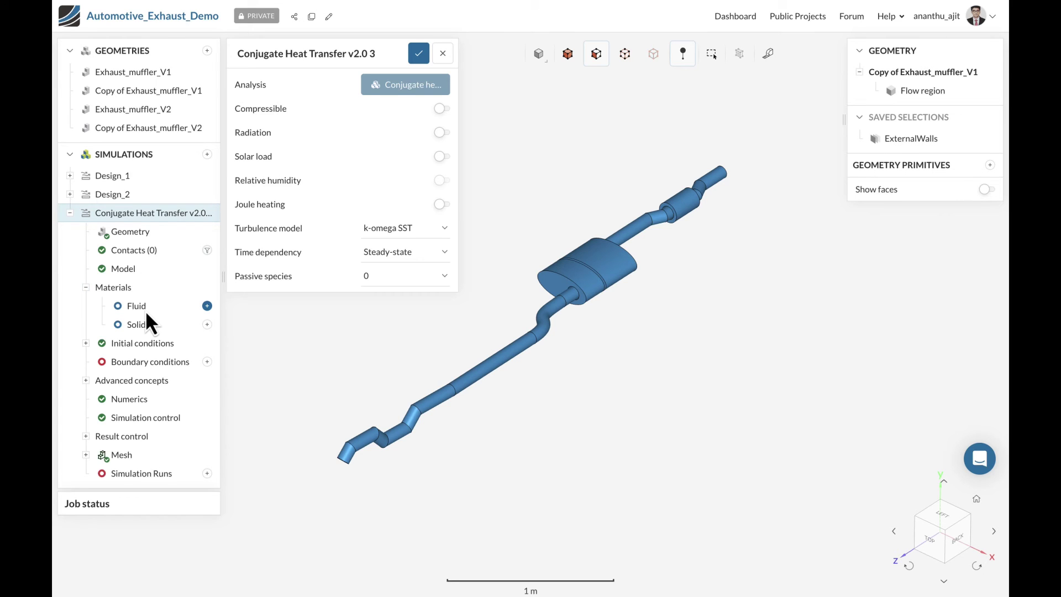
- Assign Air as the simulation's fluid material
click(207, 306)
click(366, 426)
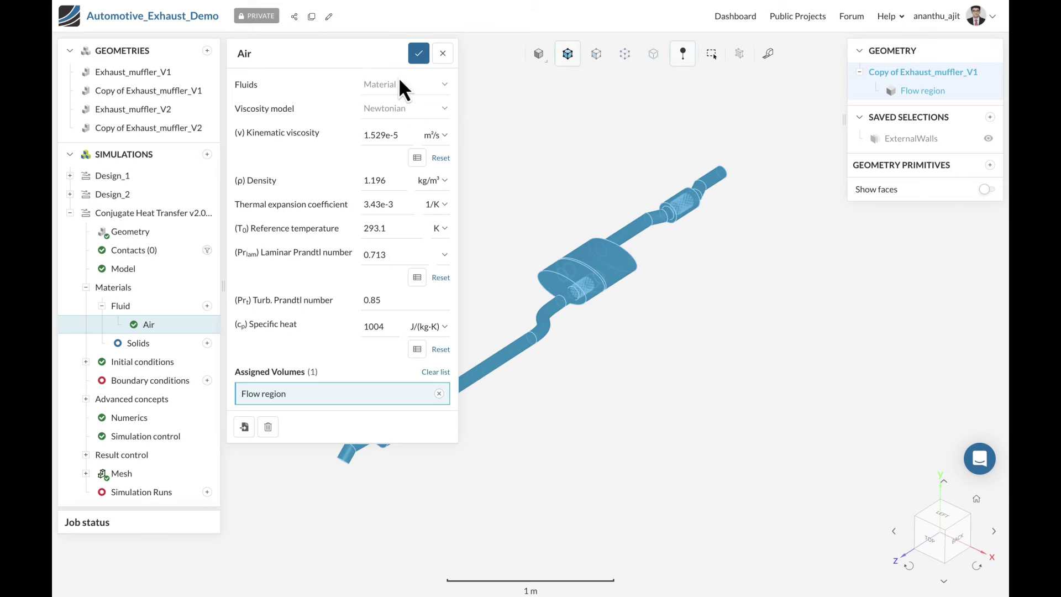
click(419, 55)
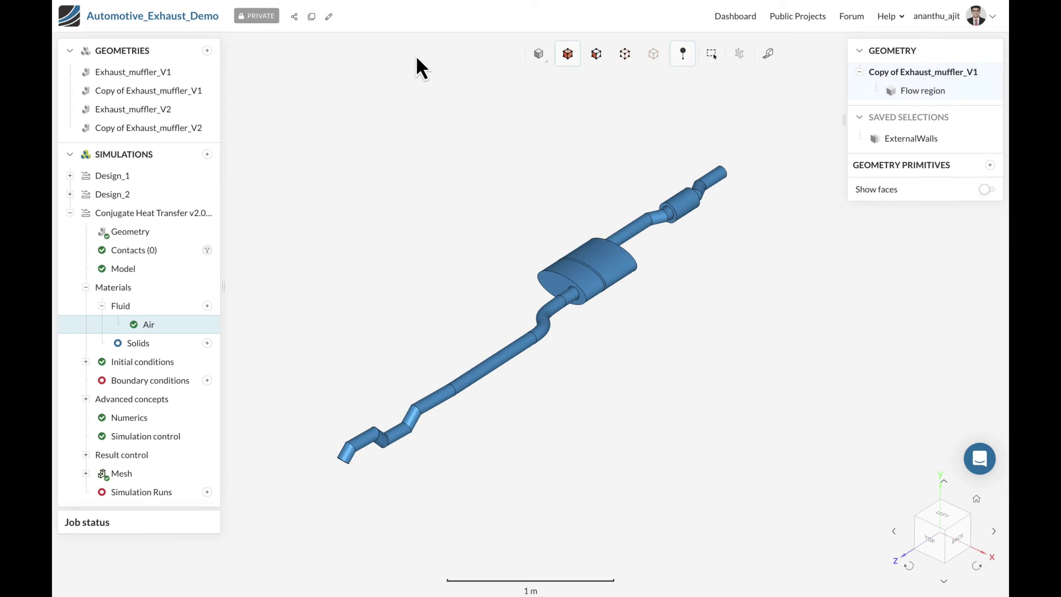
- Add a velocity inlet boundary condition on the inlet pipe's end face
click(207, 380)
click(267, 385)
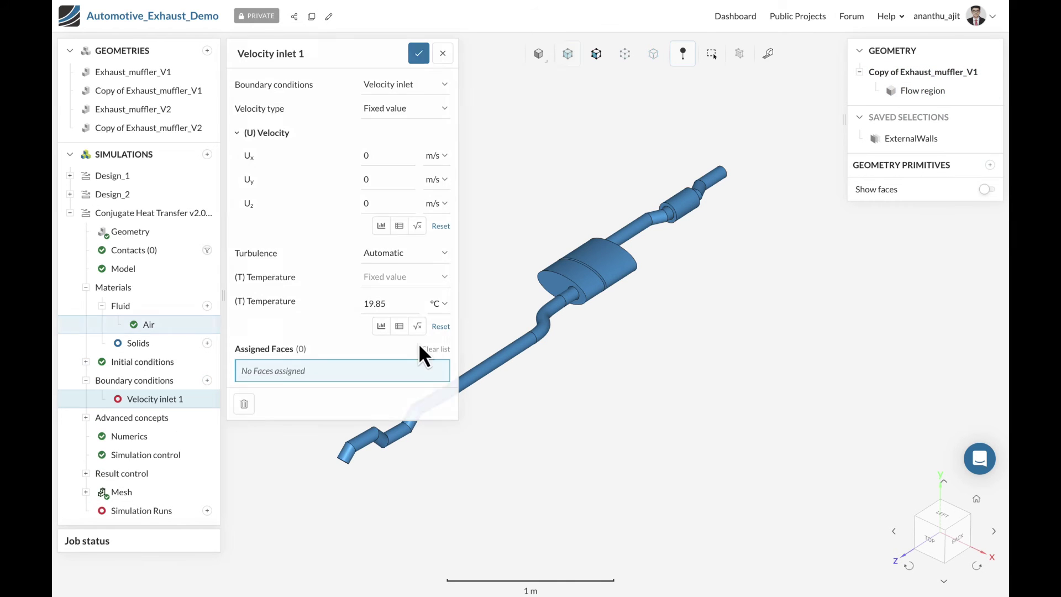
drag(490, 267, 593, 187)
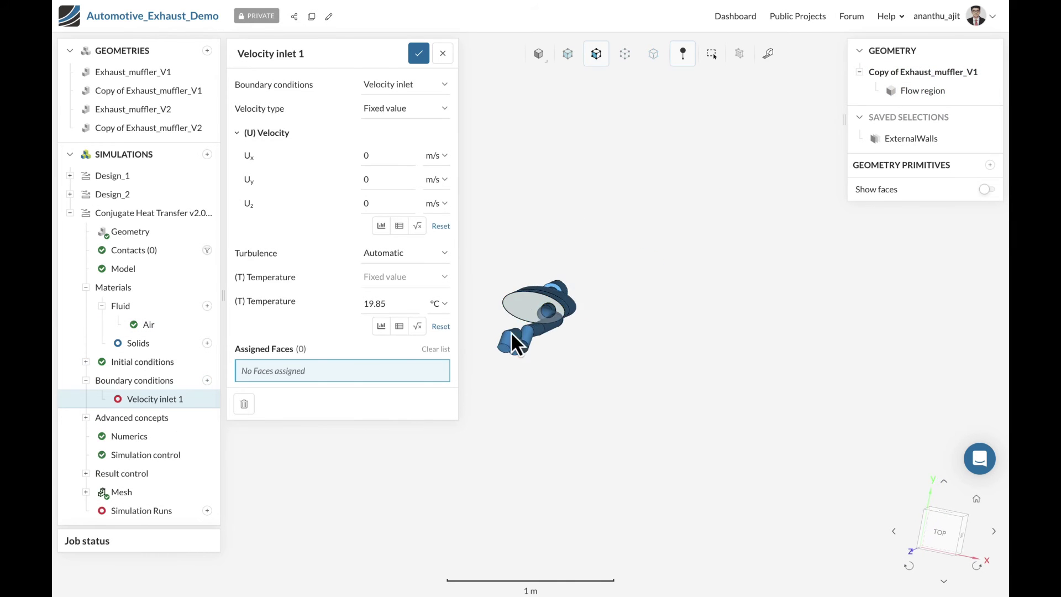
scroll(504, 354, up, 5)
click(507, 360)
drag(591, 320, 532, 366)
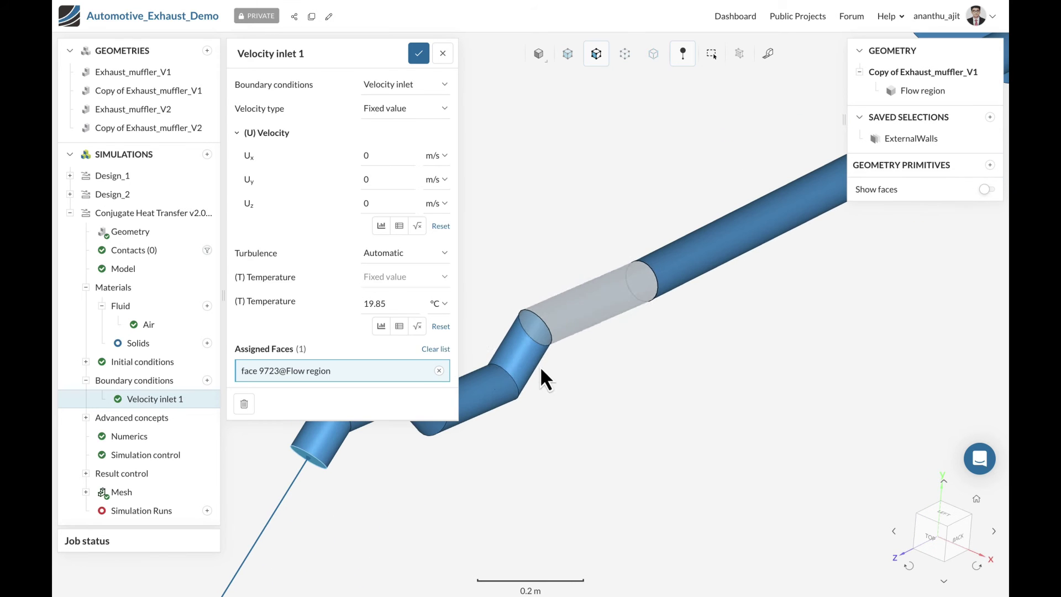
- Give the velocity inlet 500 °C temperature and a 0.1 m³/s volumetric flow rate
double_click(390, 307)
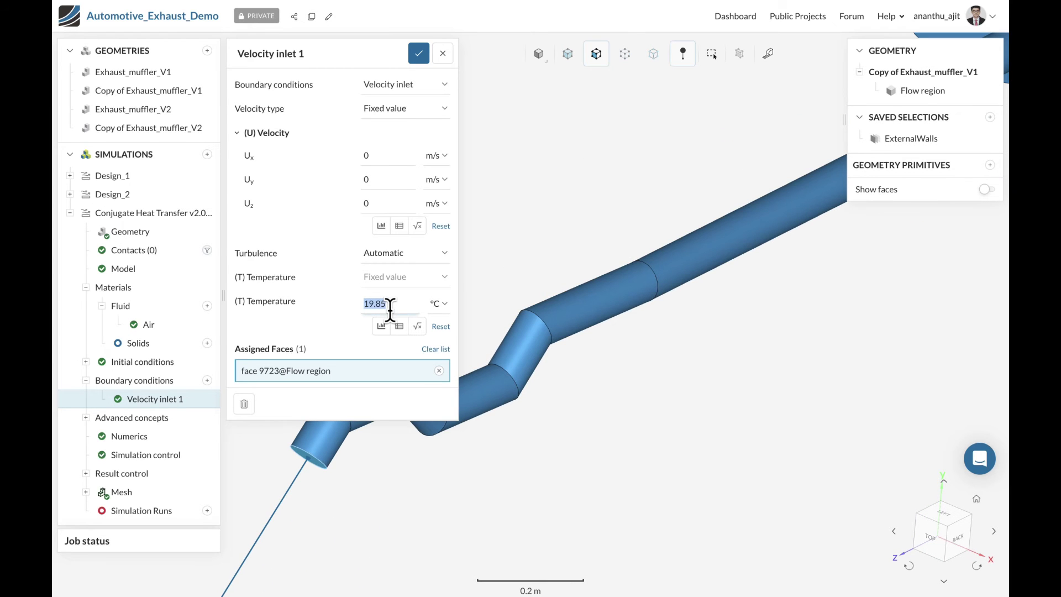
text(500)
click(413, 114)
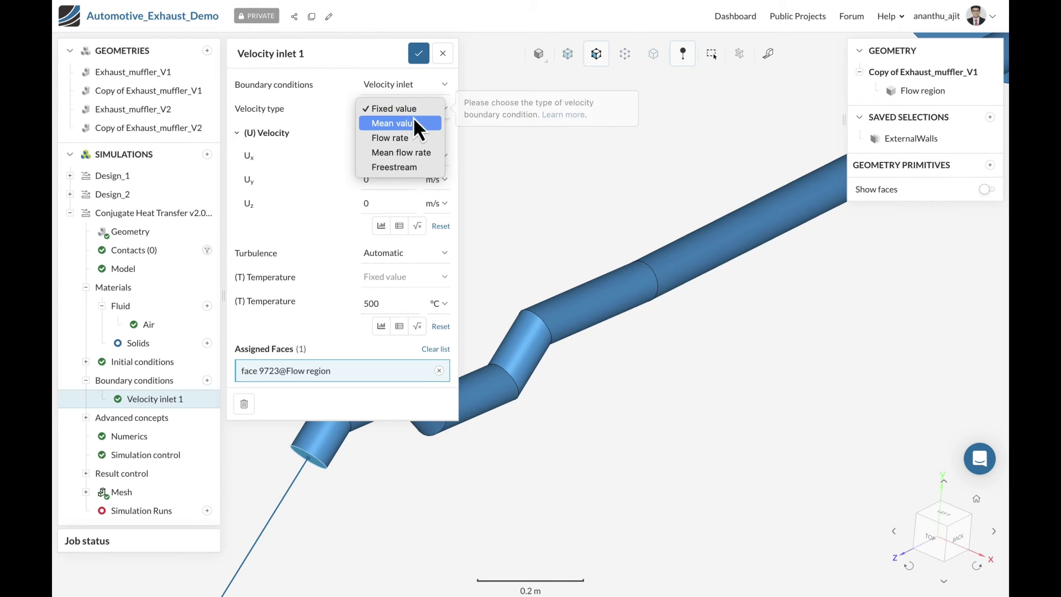
click(410, 137)
click(426, 133)
click(415, 147)
text(0.1)
click(419, 53)
scroll(337, 398, down, 5)
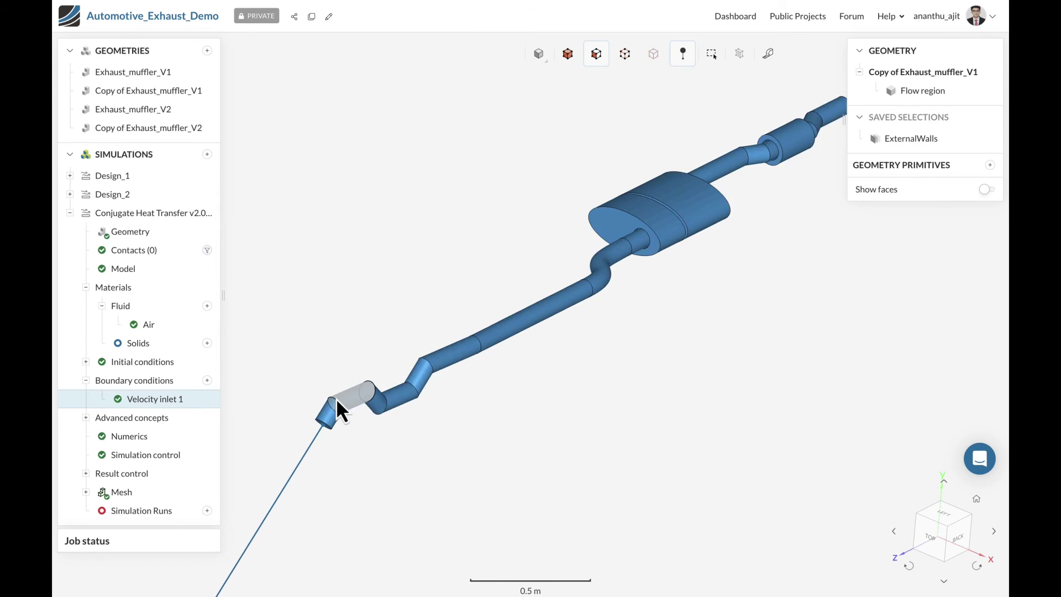
drag(553, 340, 460, 389)
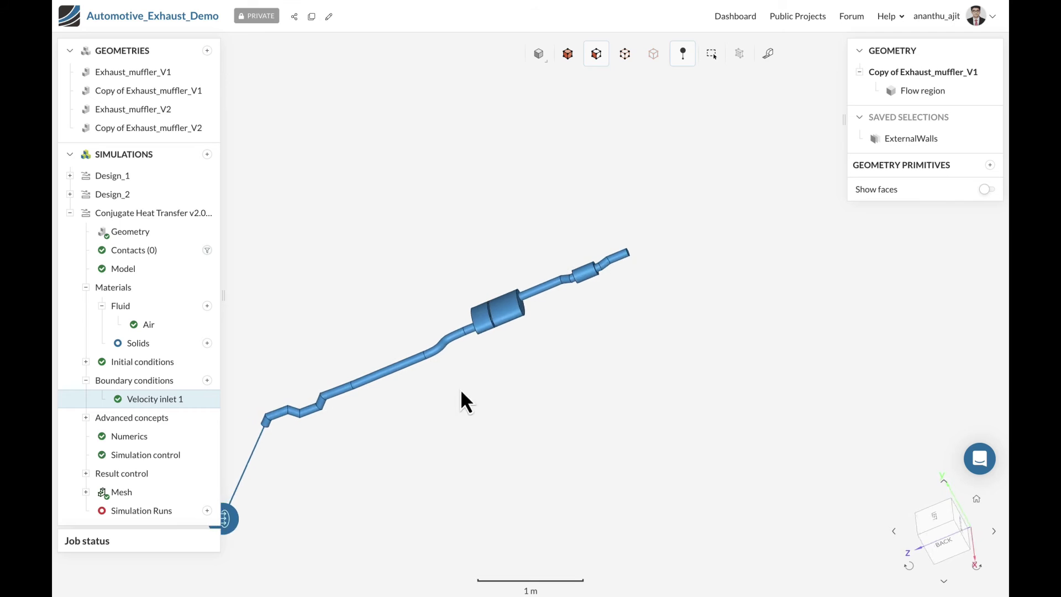
- Add Pressure outlet 2 at 0 Pa gauge pressure on the outlet pipe's end face
click(207, 380)
click(270, 441)
scroll(635, 257, up, 5)
click(581, 277)
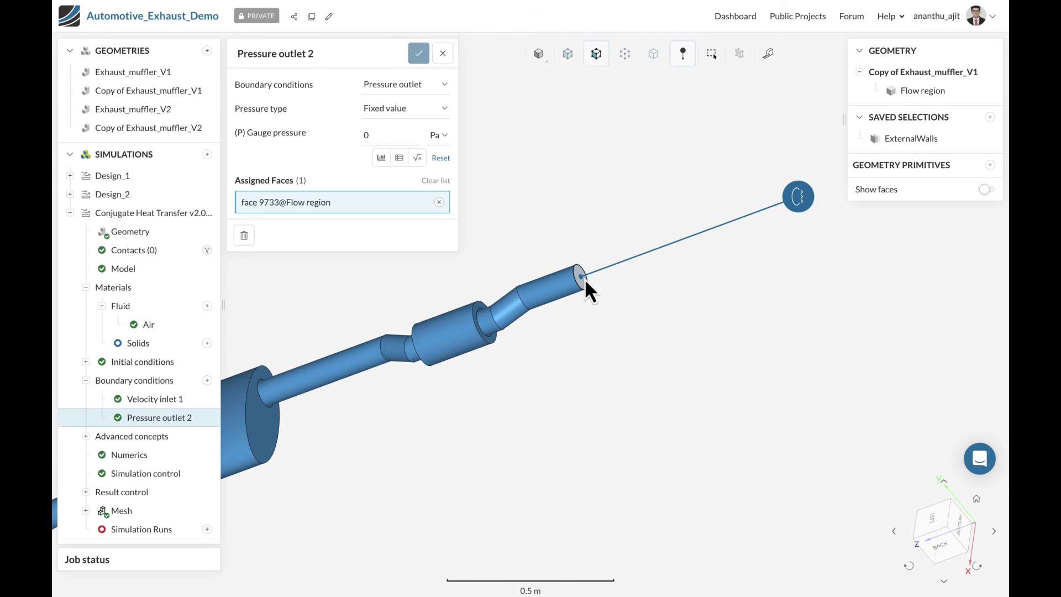
drag(542, 340, 626, 339)
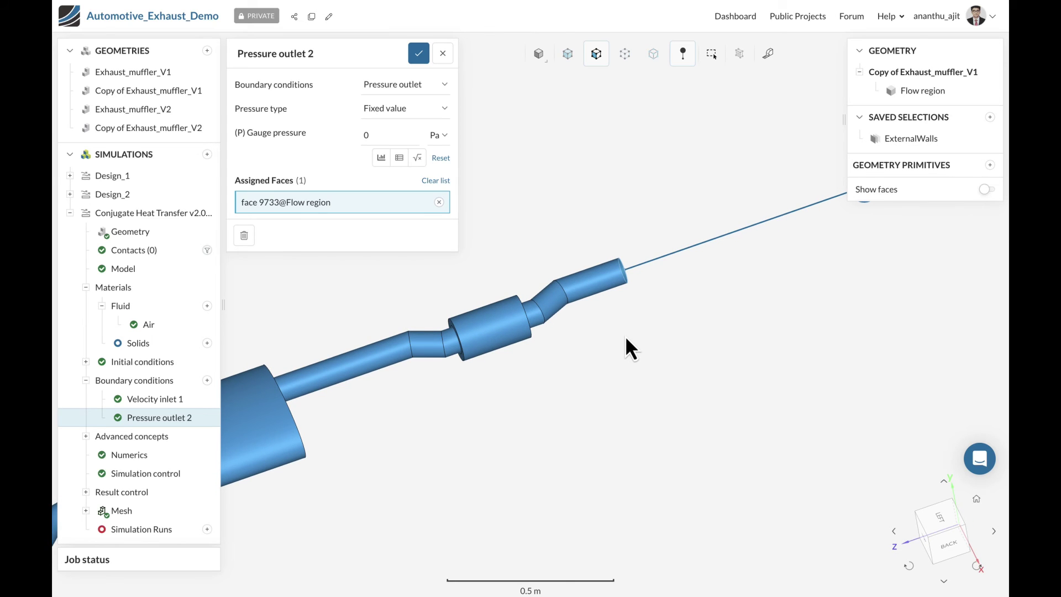
click(419, 54)
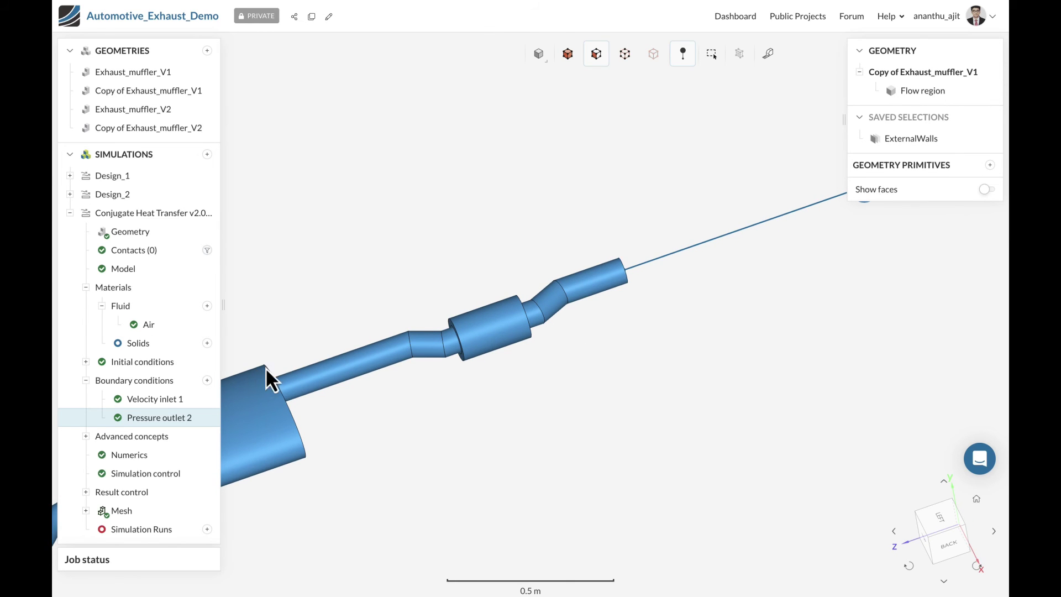
scroll(669, 354, down, 5)
drag(426, 360, 467, 339)
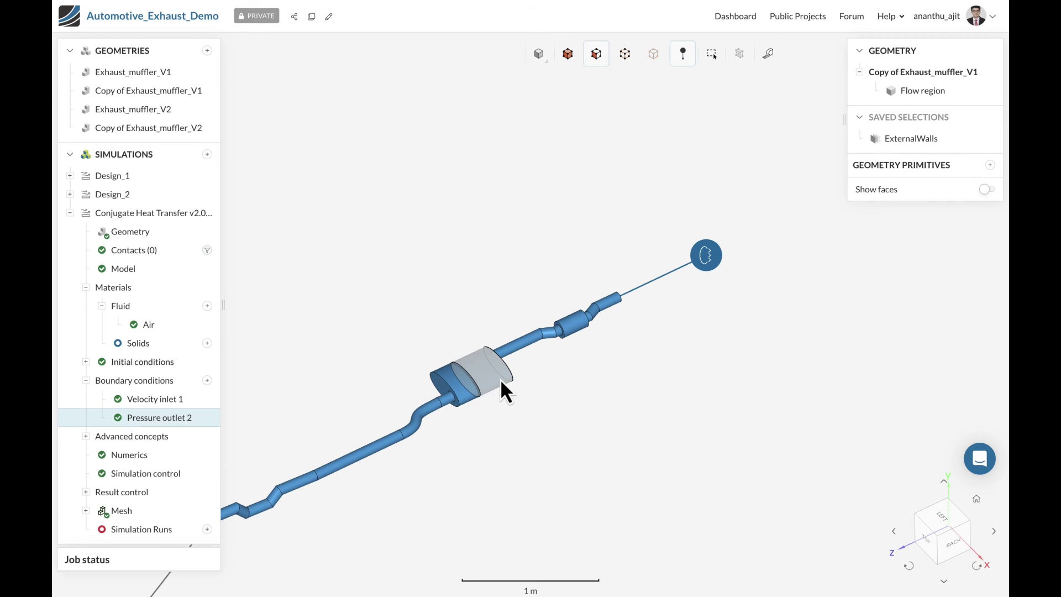
- Add Wall 3 with derived external heat flux: 10 W/(K·m²) coefficient, 26.85 °C ambient
click(206, 380)
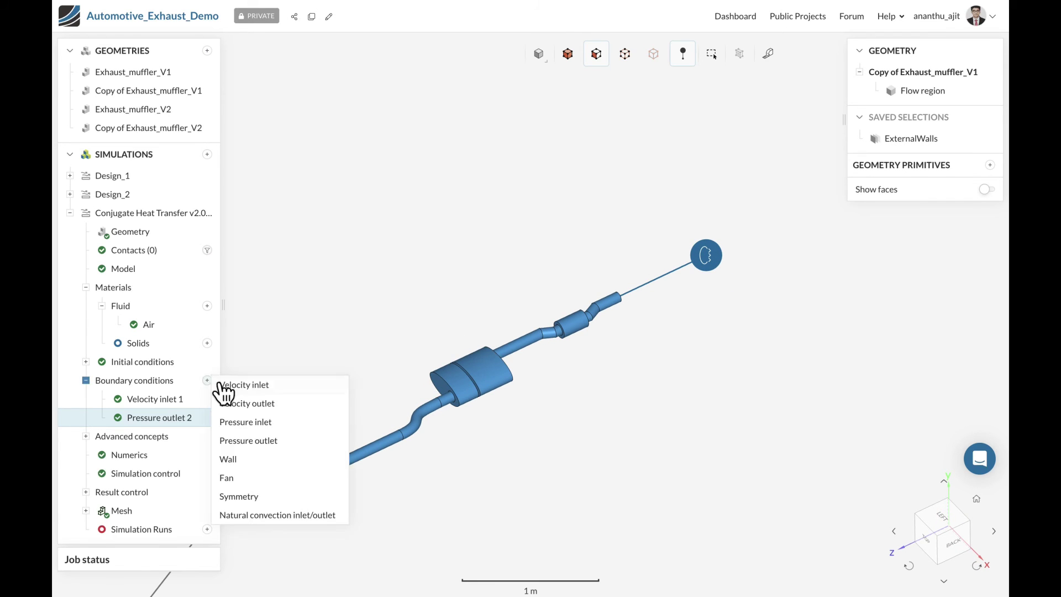
click(263, 460)
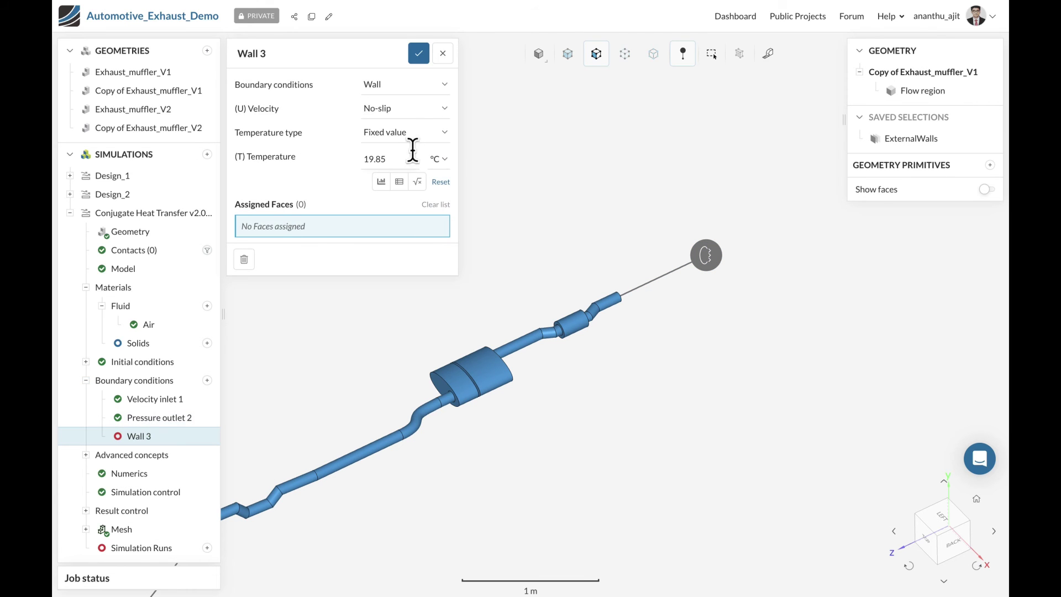
click(408, 133)
click(406, 118)
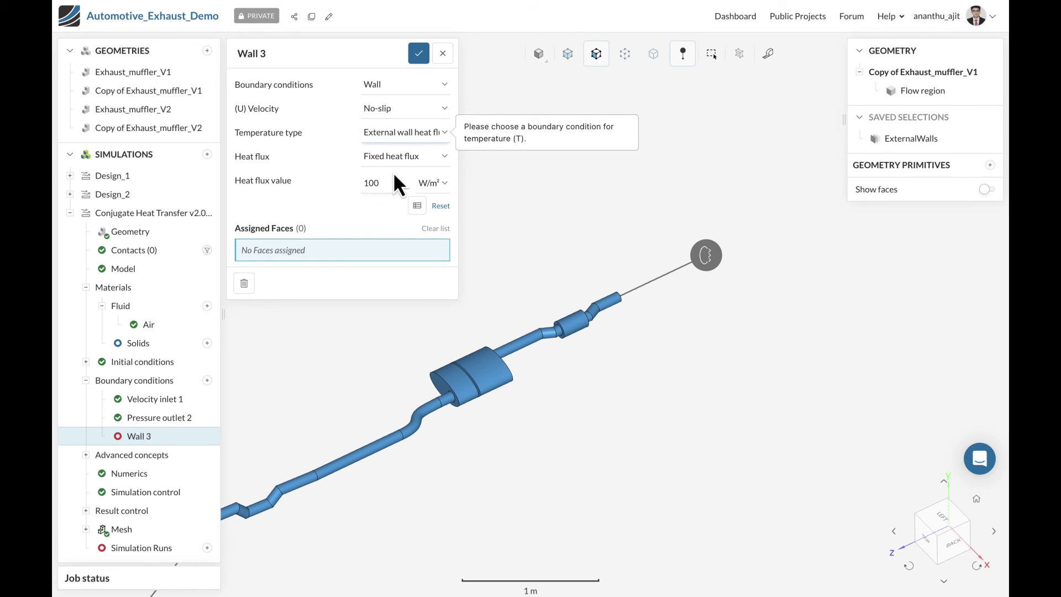
click(393, 161)
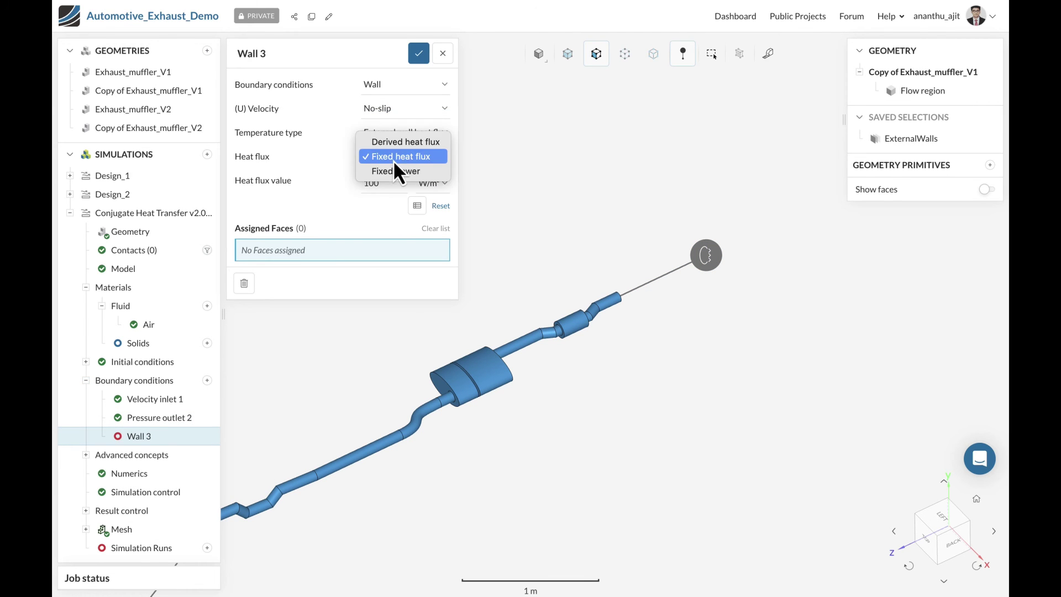
click(390, 149)
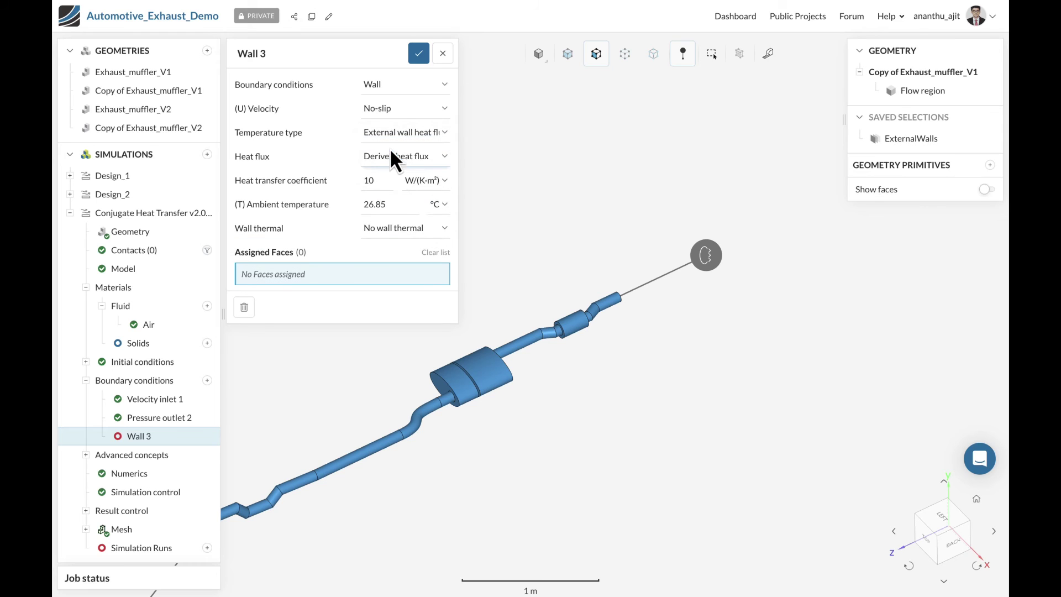
double_click(391, 186)
double_click(391, 196)
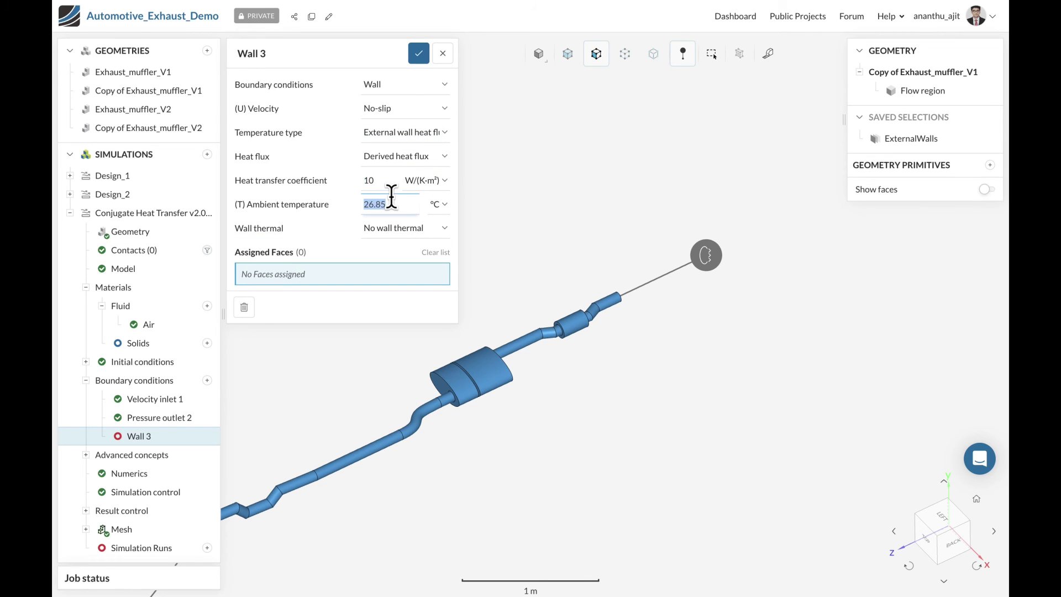
click(419, 56)
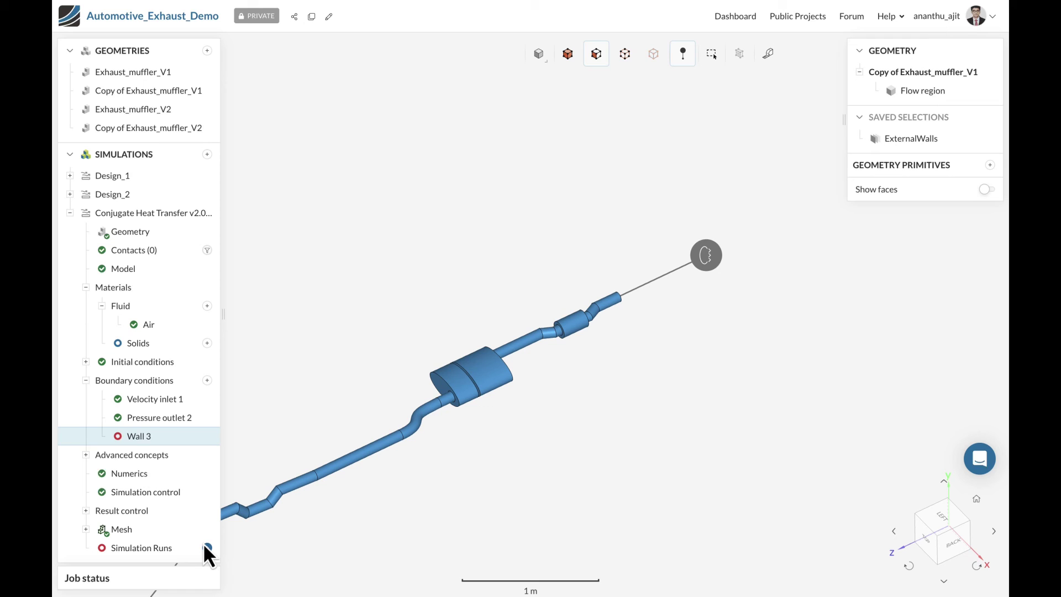
- Start Experiment 4 of Design_2, running the 0.05, 0.075 and 0.1 m³/s runs despite the gravity warning
click(69, 213)
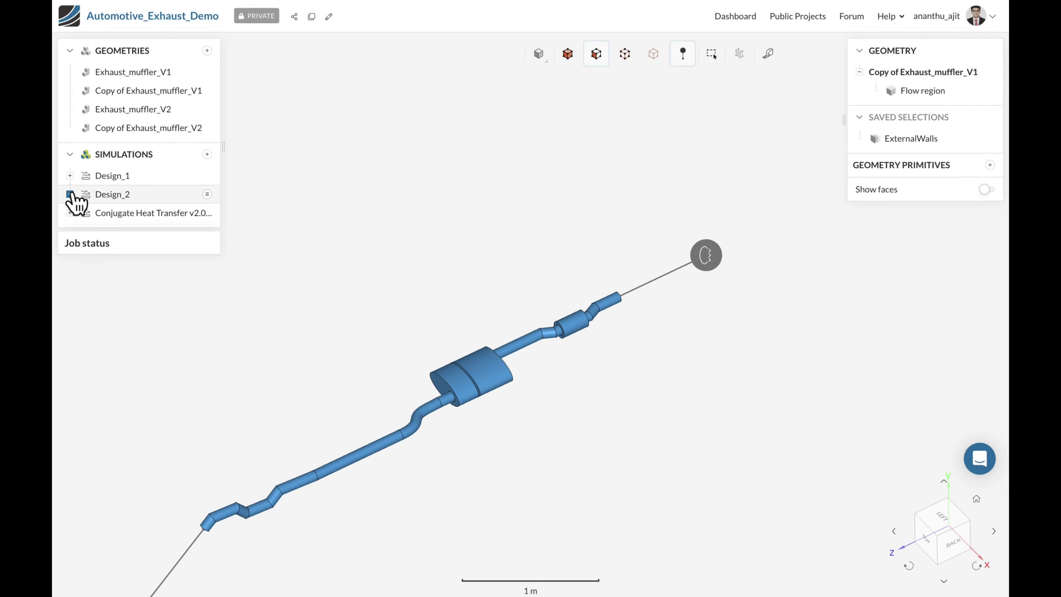
click(70, 194)
scroll(166, 425, down, 5)
click(200, 281)
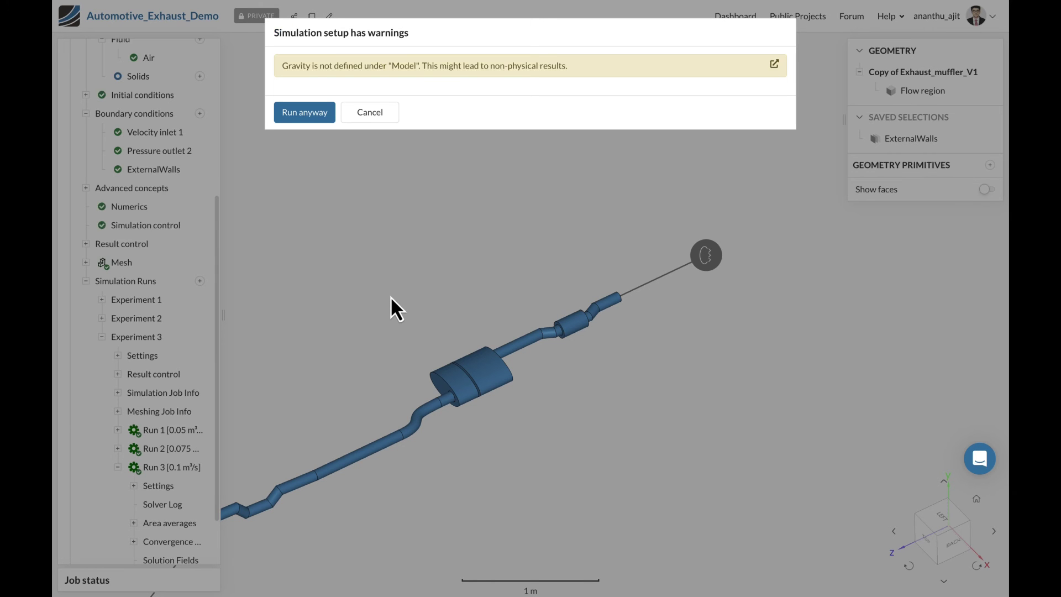
click(309, 114)
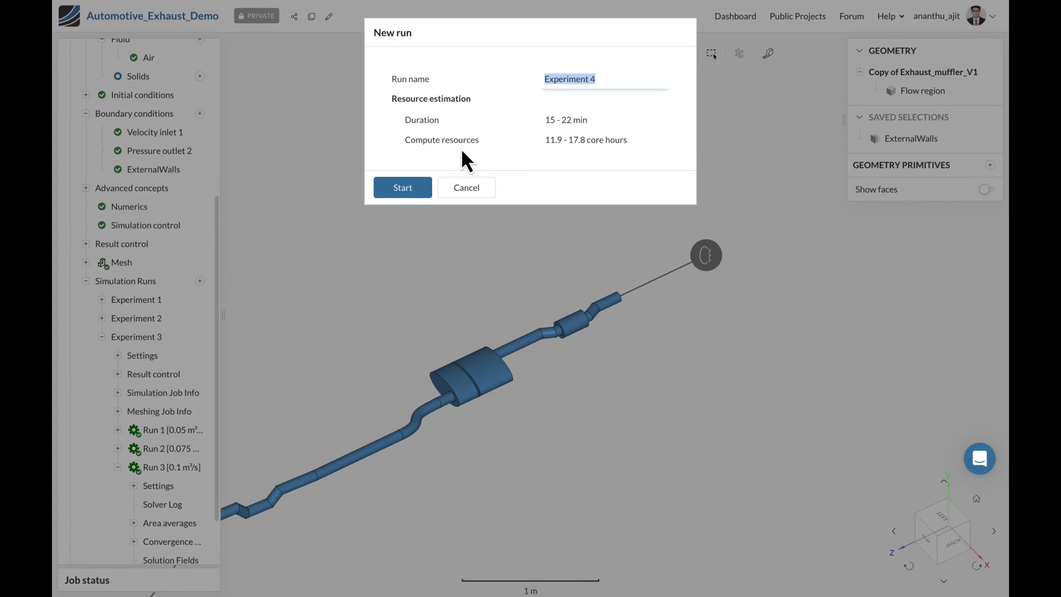
click(403, 189)
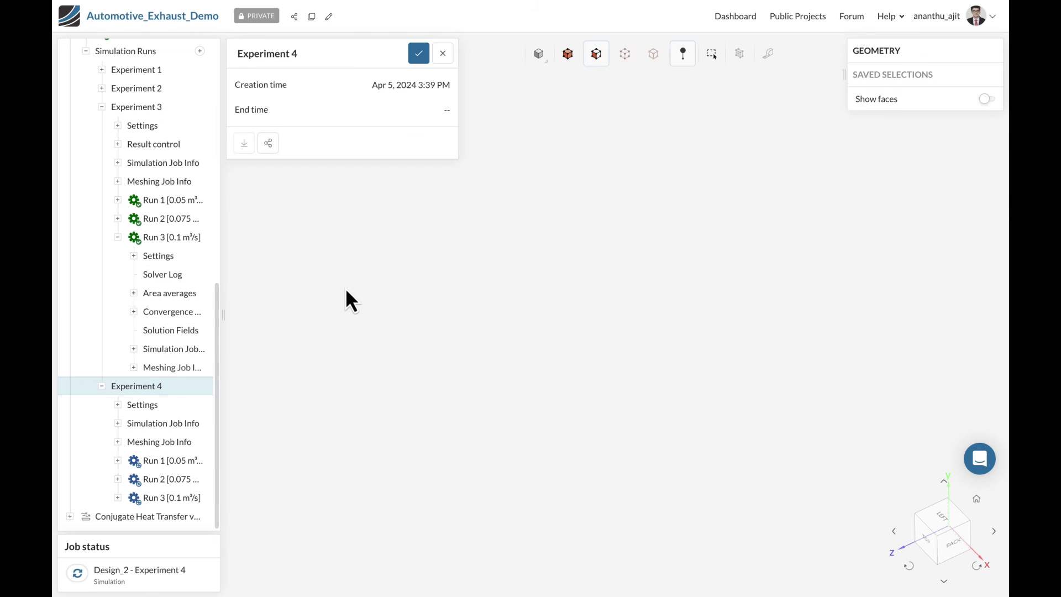
- Apply Velocity inlet 1's parametric flow rates (0.05, 0.075, 0.1 m³/s) and add a new Design_2 run
scroll(154, 317, up, 3)
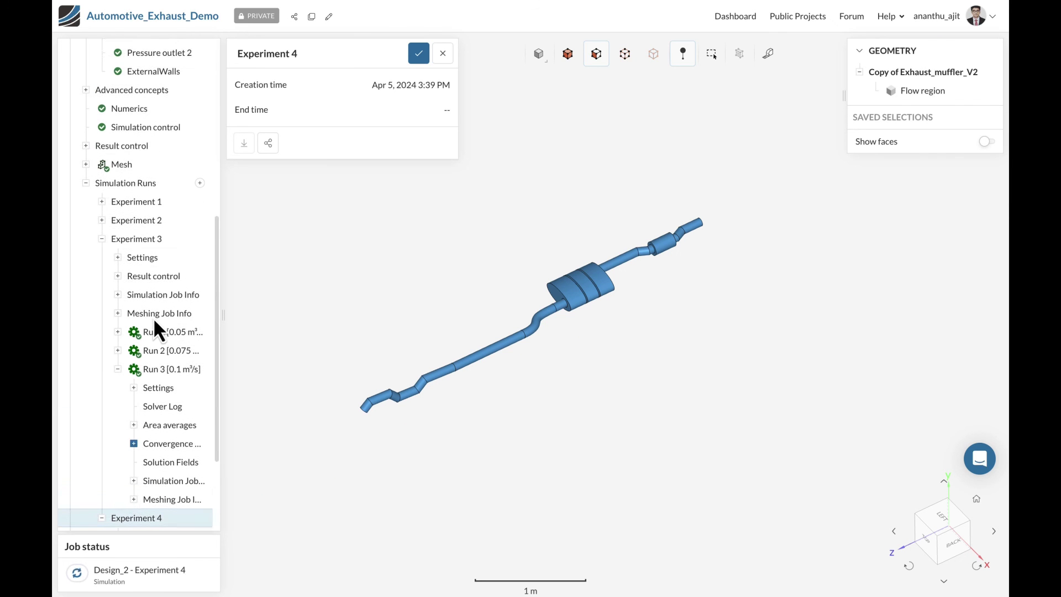
click(87, 188)
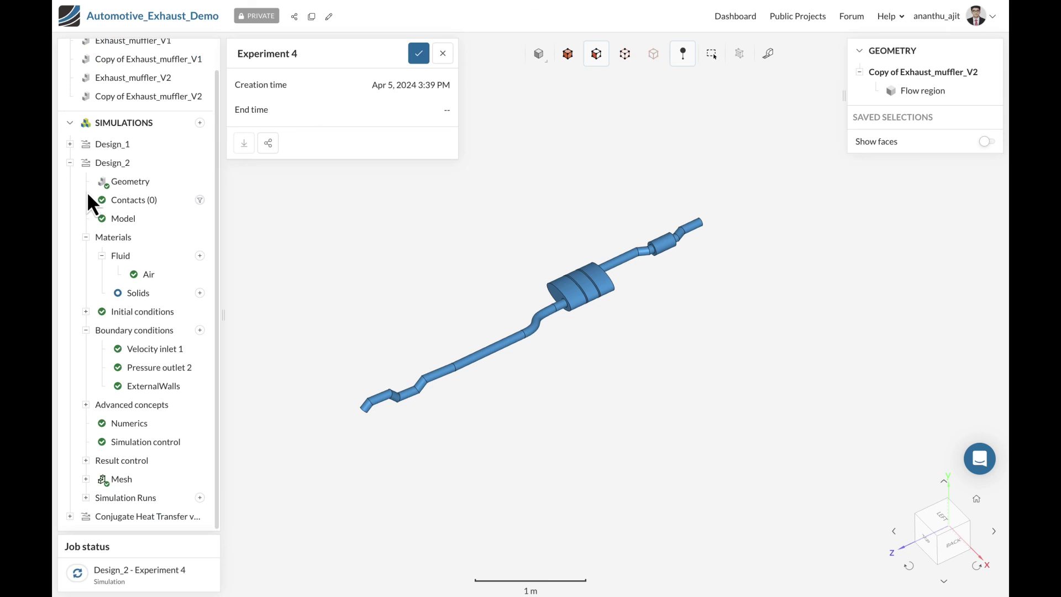
click(139, 350)
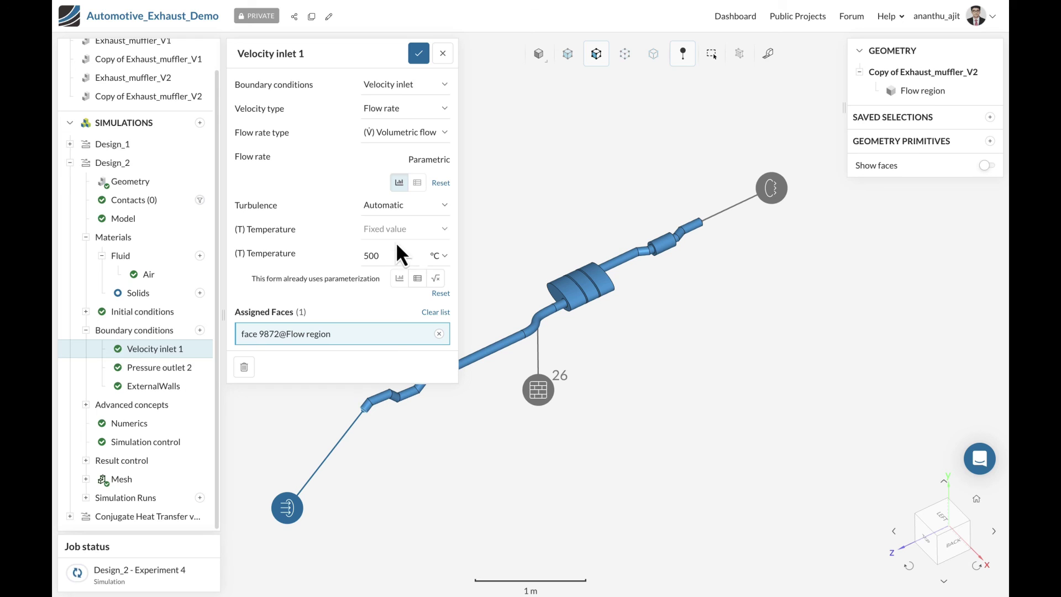
click(400, 182)
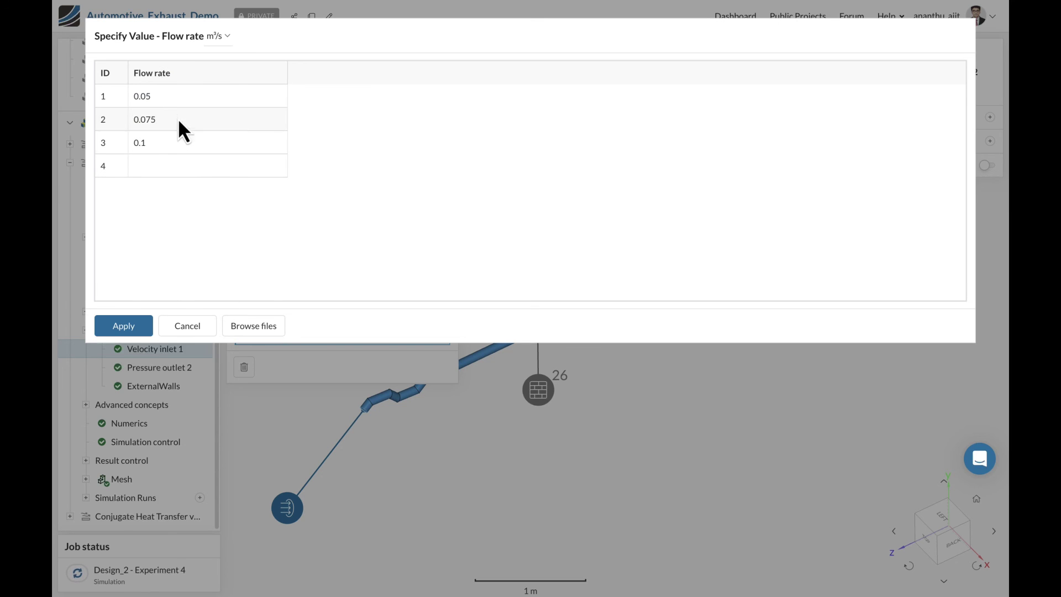
click(142, 325)
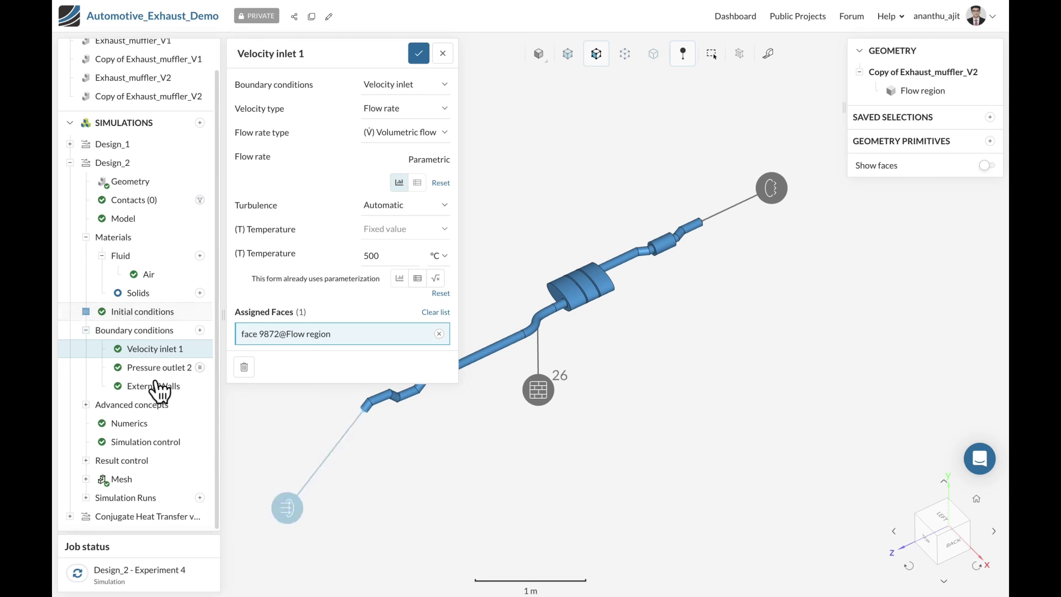
click(201, 497)
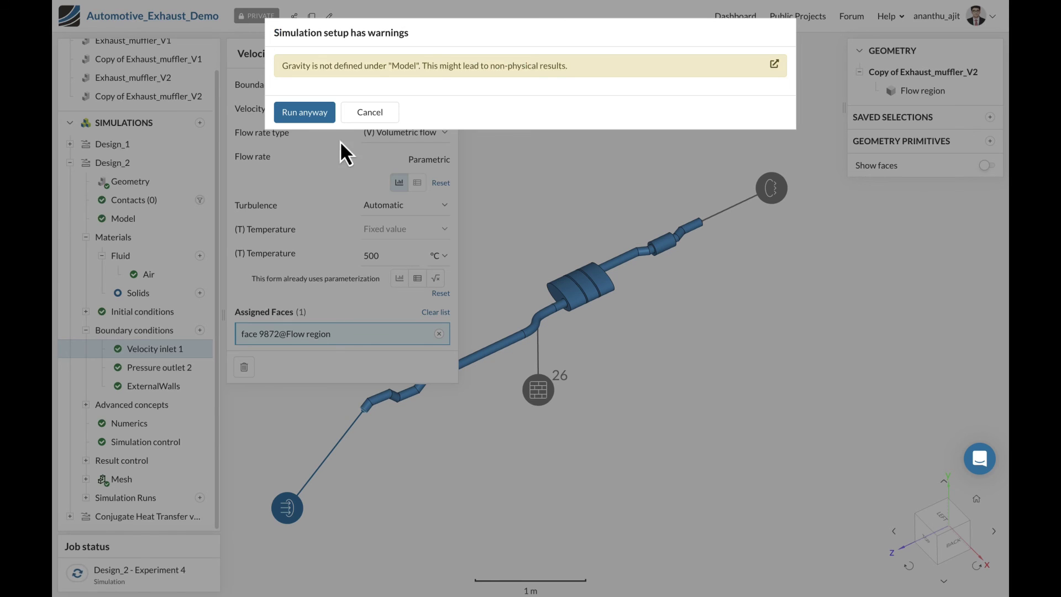
- Dismiss the gravity warning and start Experiment 5 (15–22 min estimate)
click(330, 119)
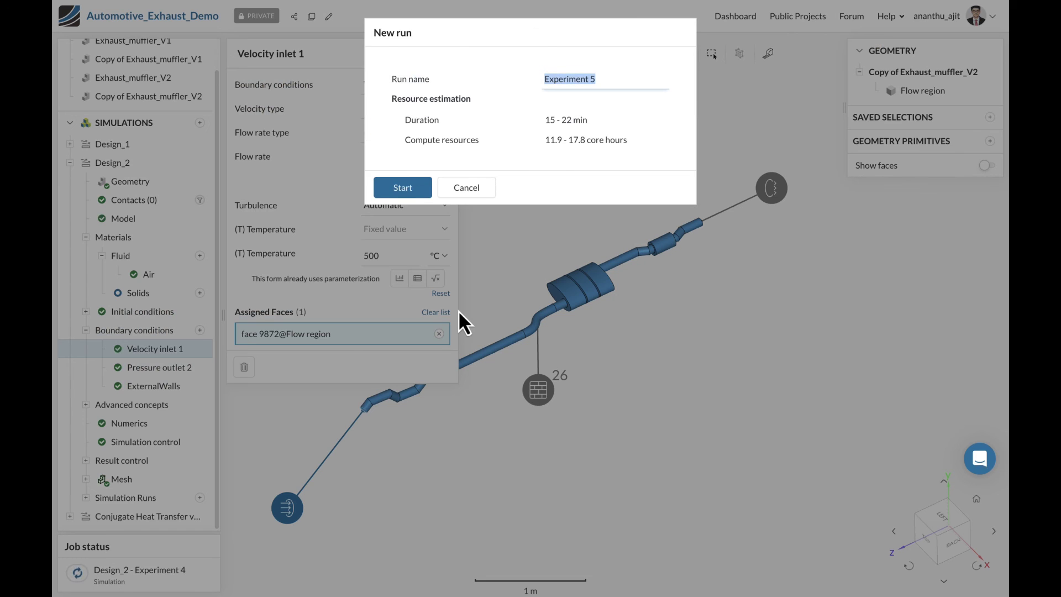
click(390, 188)
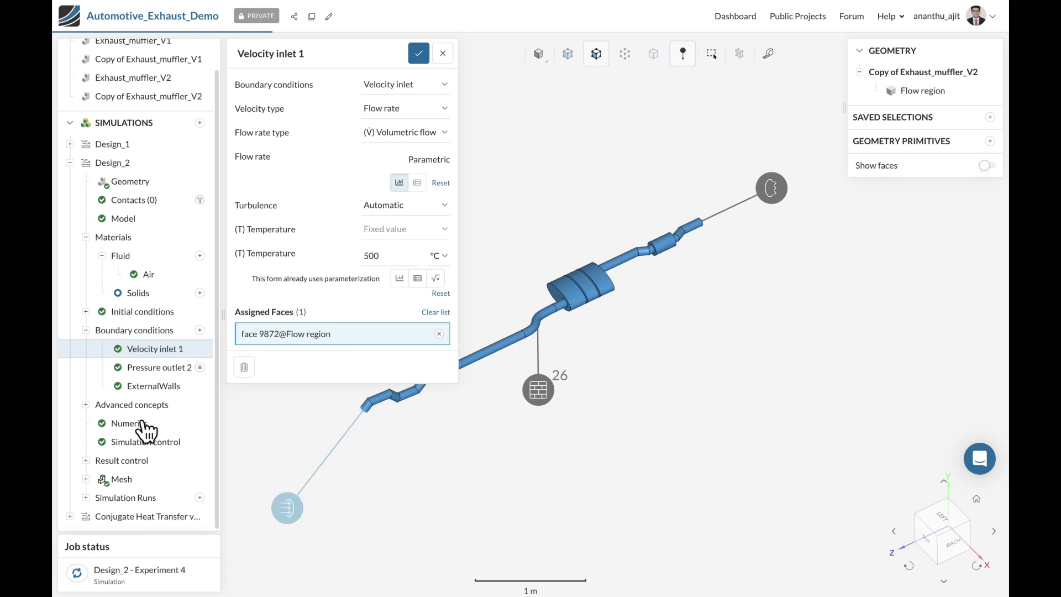